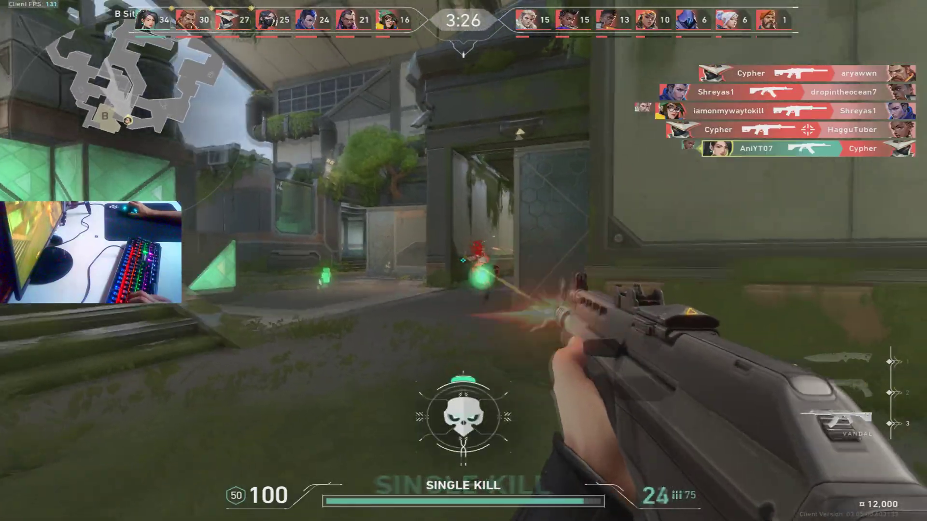
left_click(463, 261)
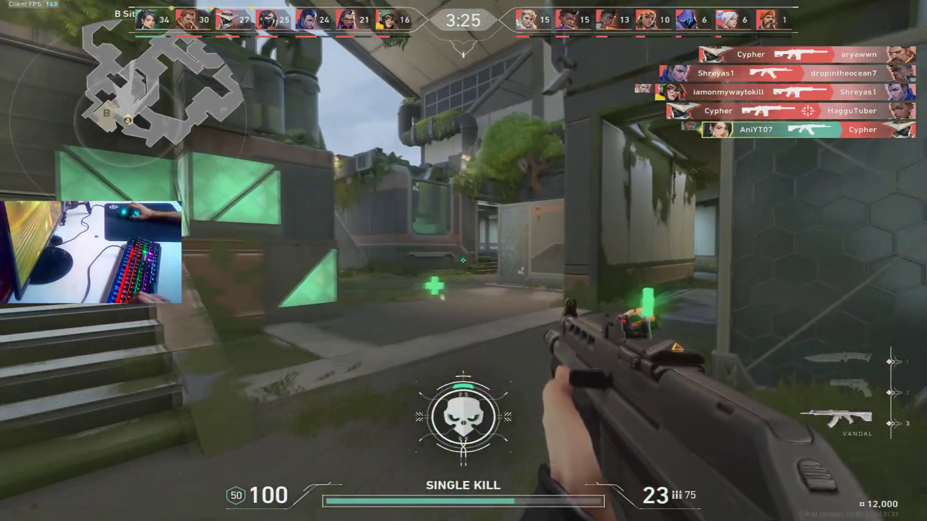
key("w")
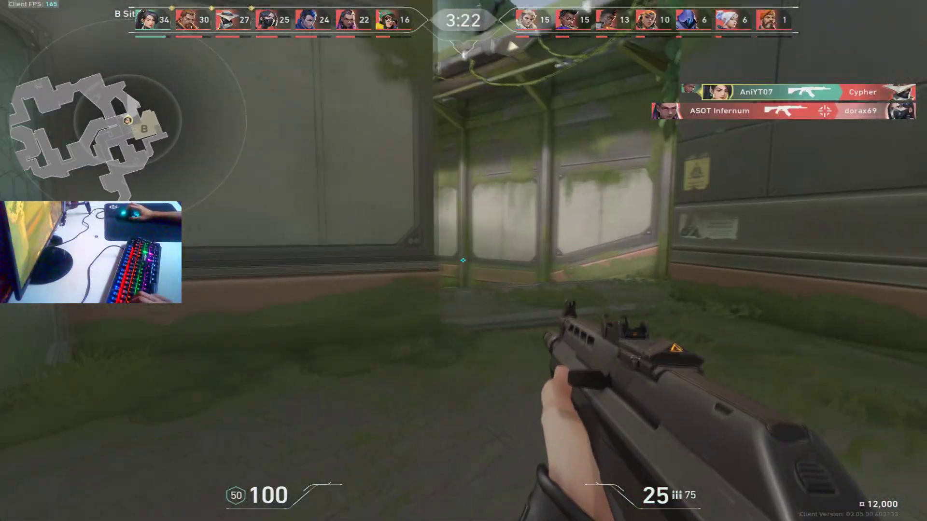
key("w")
left_click(463, 261)
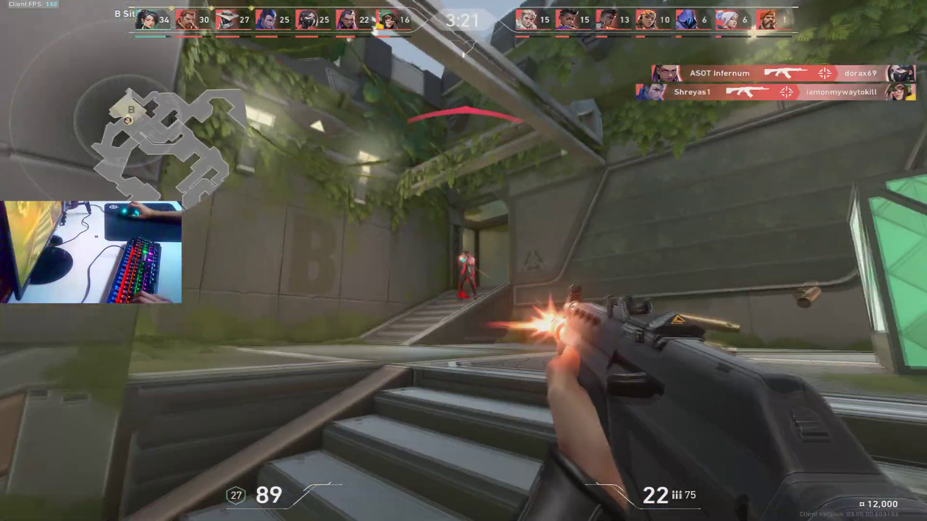
key("3")
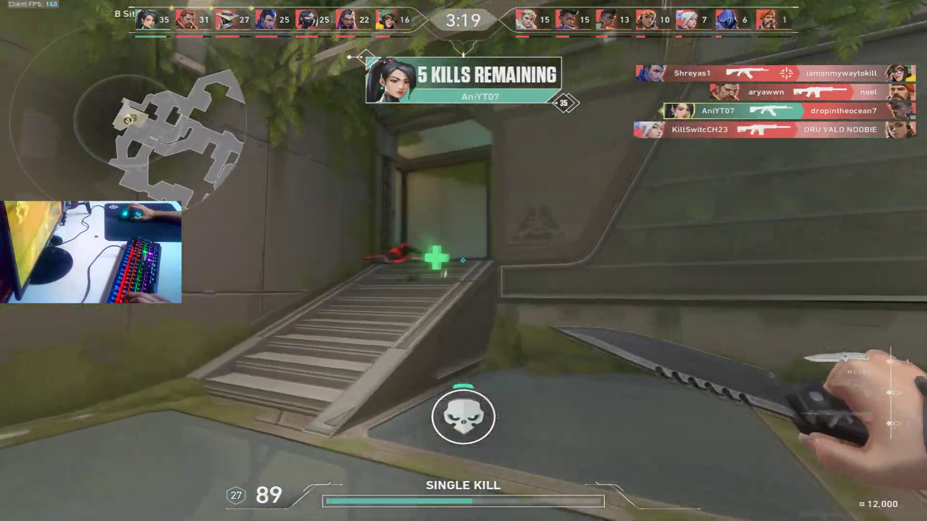
key("1")
left_click(463, 261)
key("w")
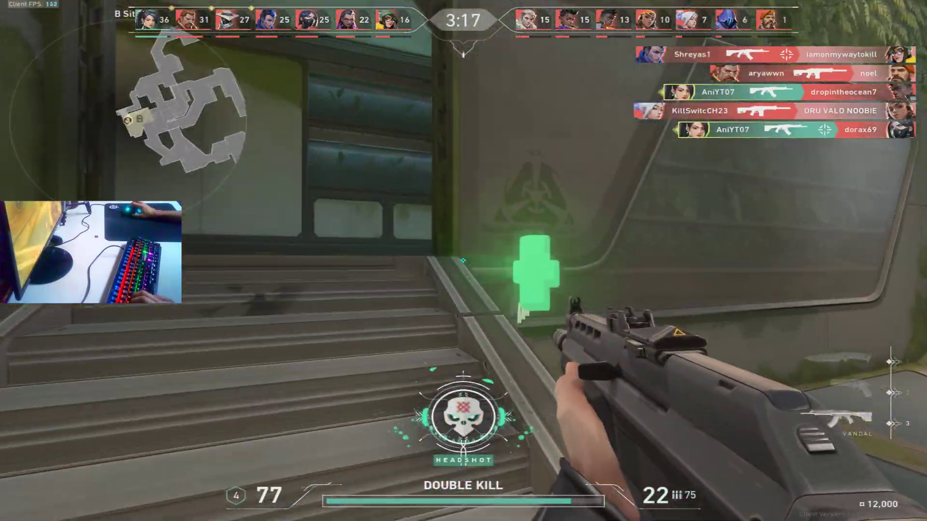
key("w")
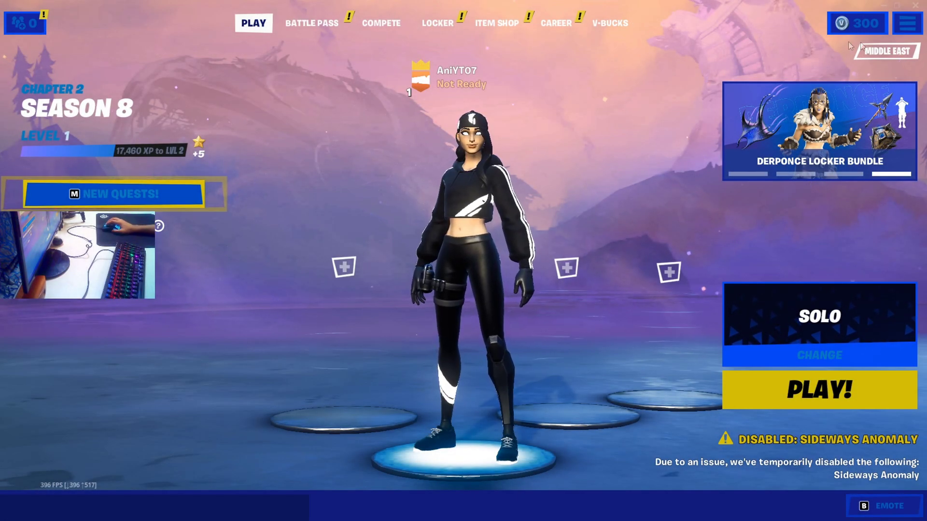
Open the game's video settings and go through the display, graphics quality and advanced graphics options
left_click(906, 24)
left_click(878, 43)
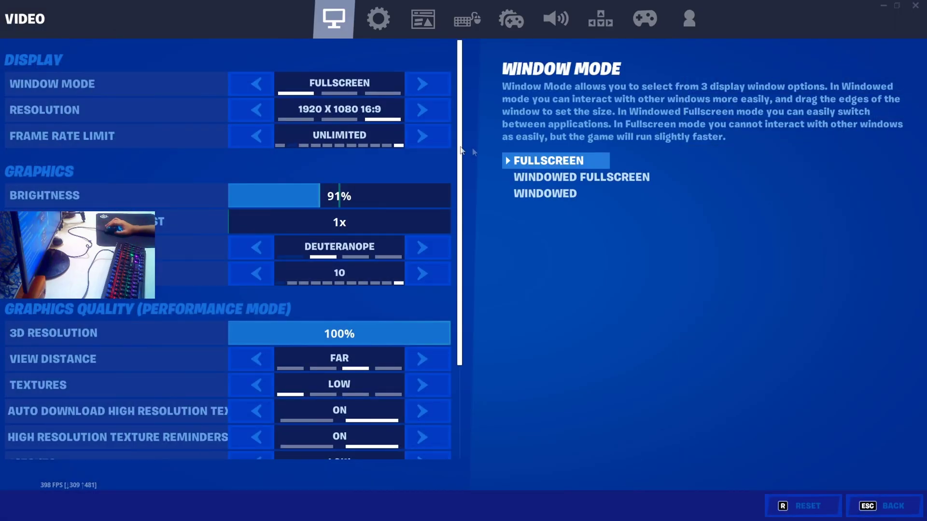
scroll(403, 140, "down", 1)
scroll(412, 181, "down", 3)
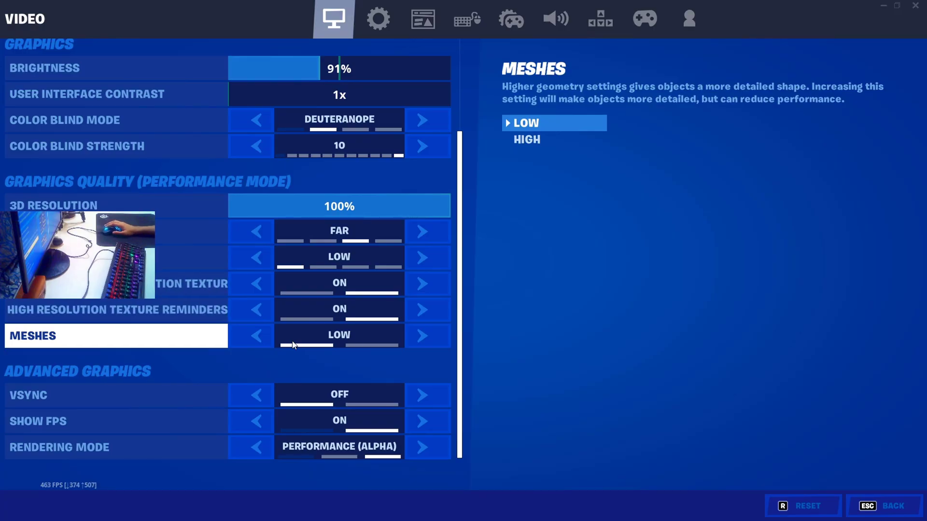
Try the 3D resolution at lower values such as 50% and 25%, and set it back to 100%
scroll(292, 342, "up", 1)
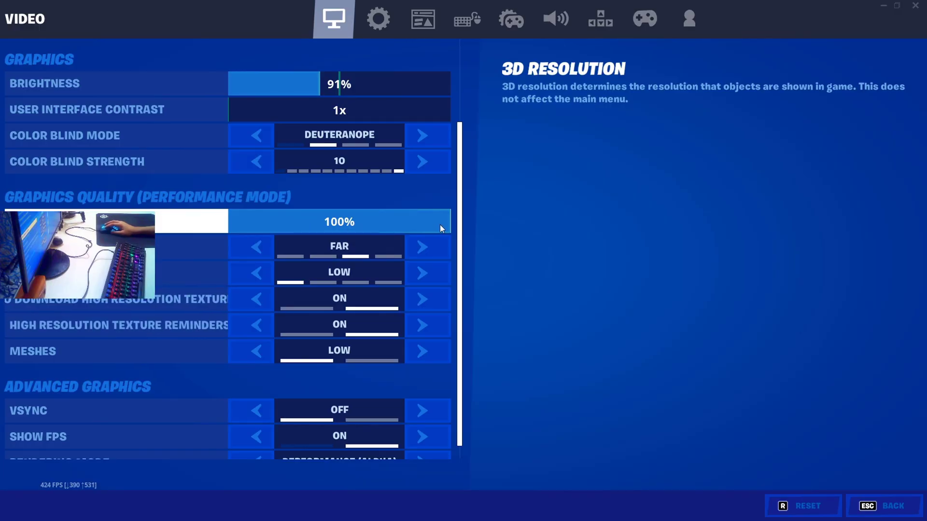
left_click_drag(439, 225, 339, 227)
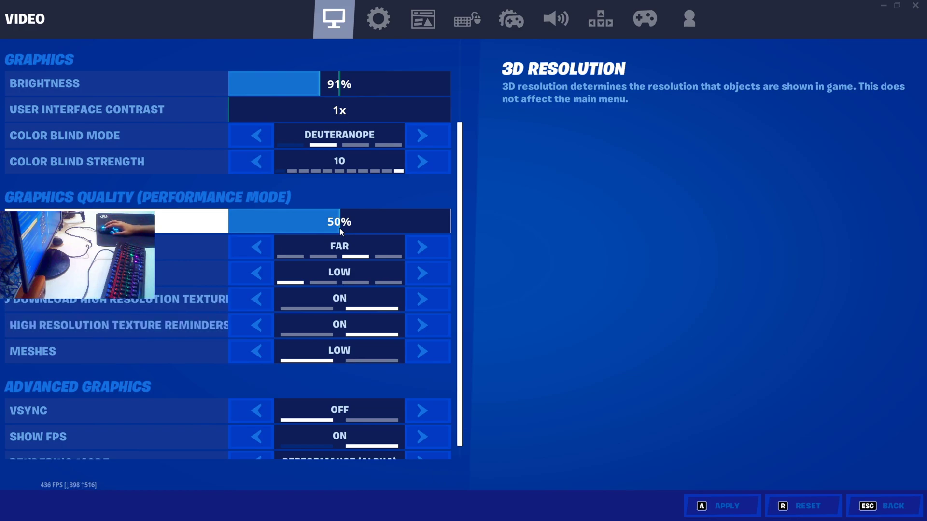
left_click_drag(339, 228, 194, 236)
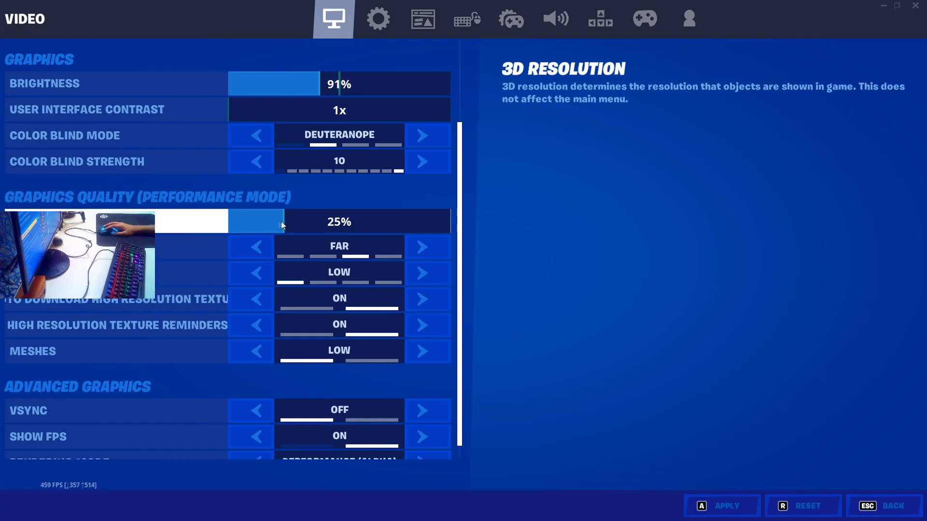
left_click_drag(283, 221, 300, 222)
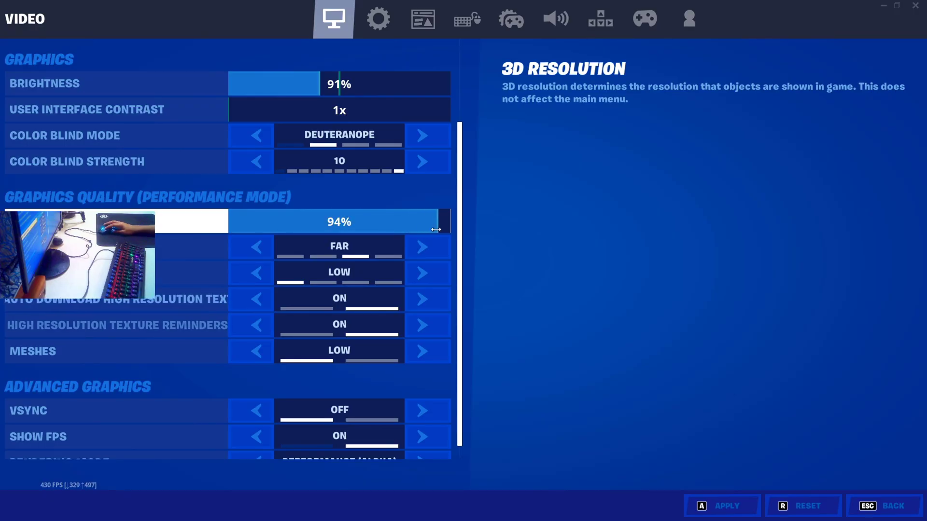
left_click_drag(436, 229, 553, 317)
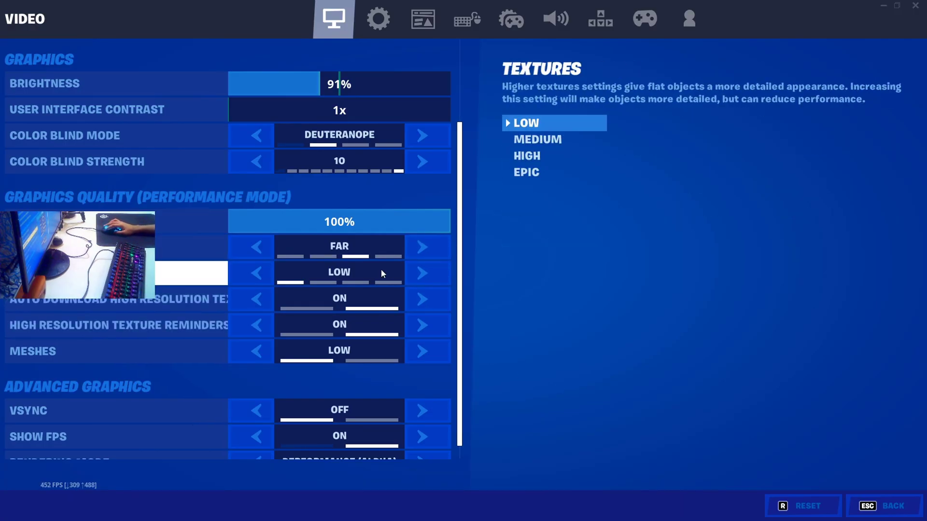
scroll(382, 274, "down", 1)
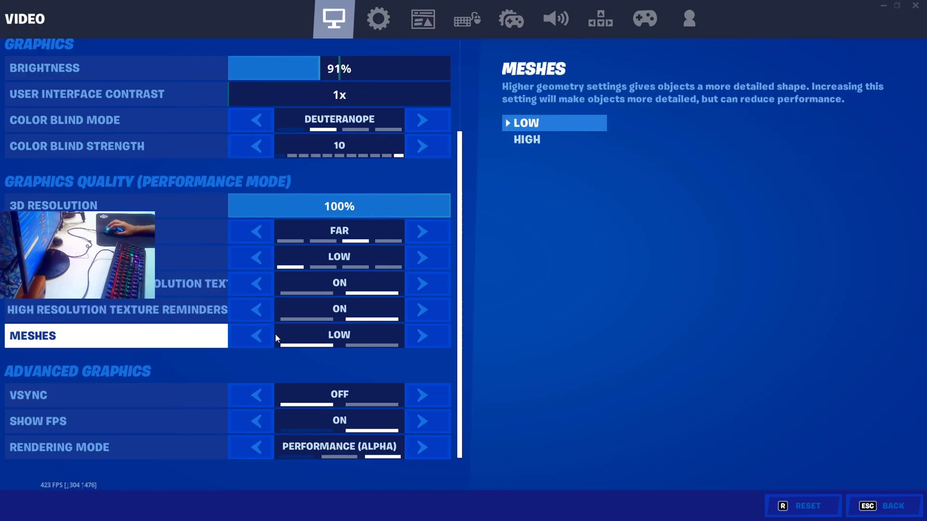
Turn off Record Replays and Record Creative Mode Replays in the game settings and apply the changes
left_click(378, 18)
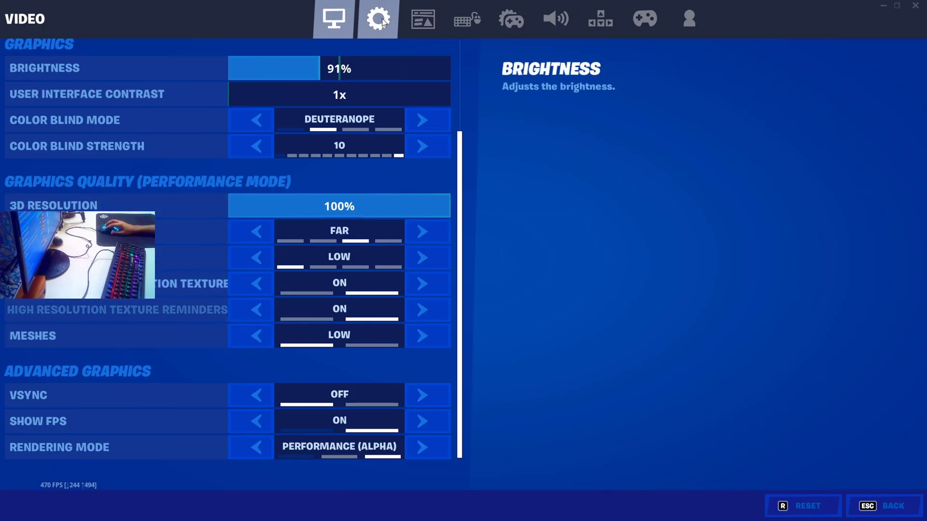
left_click_drag(464, 241, 471, 413)
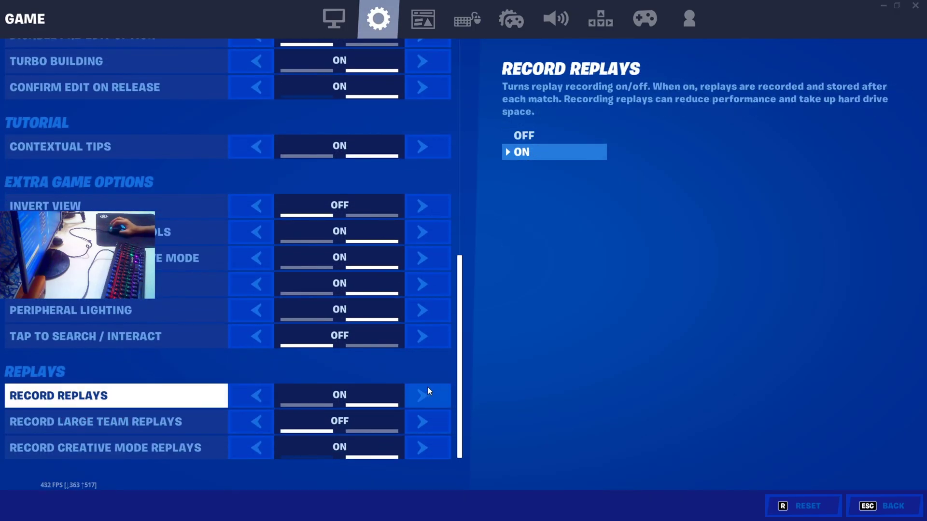
left_click(249, 400)
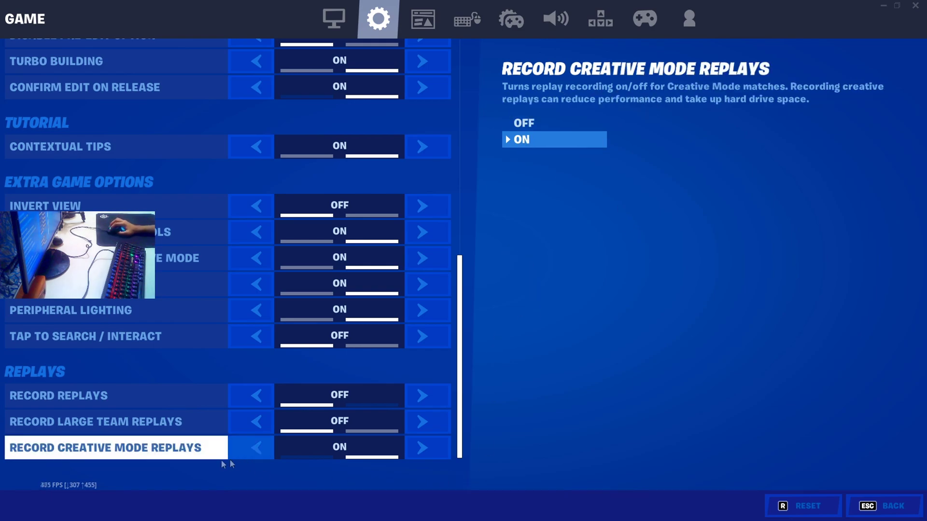
left_click(252, 447)
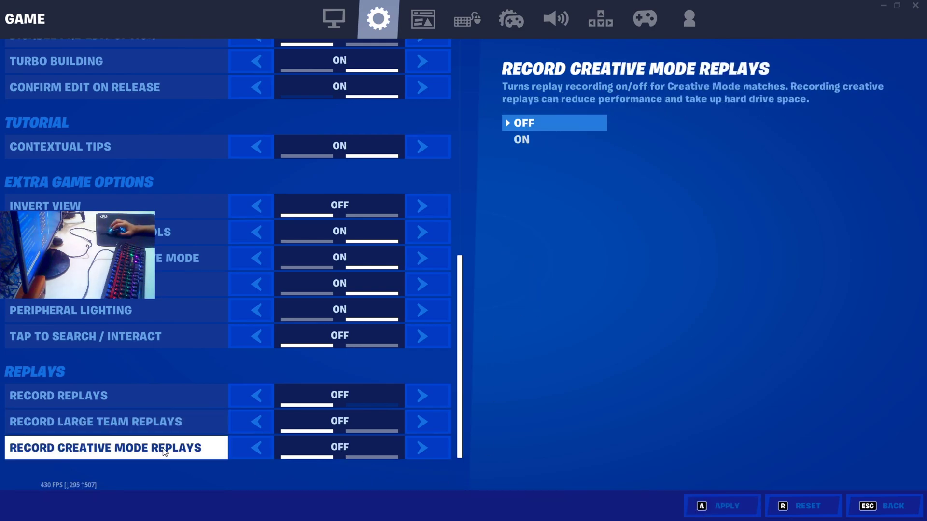
left_click(707, 506)
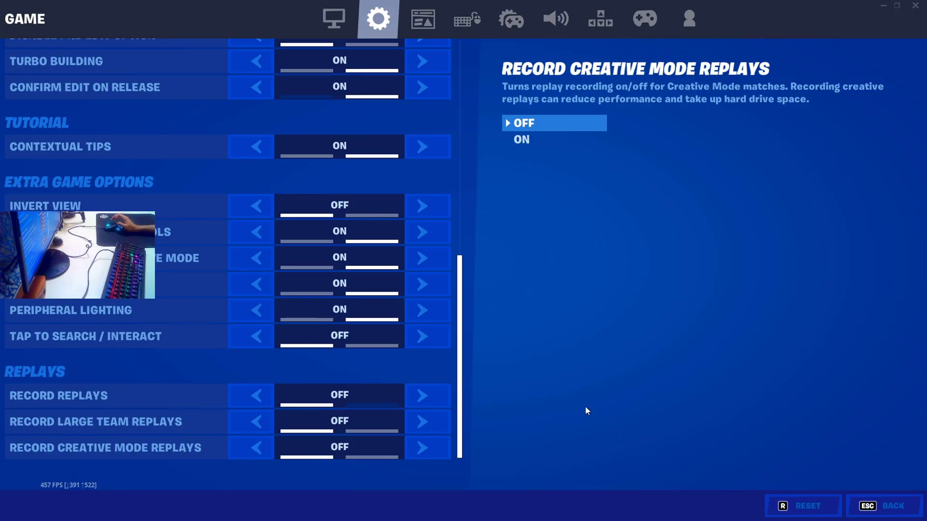
left_click(338, 22)
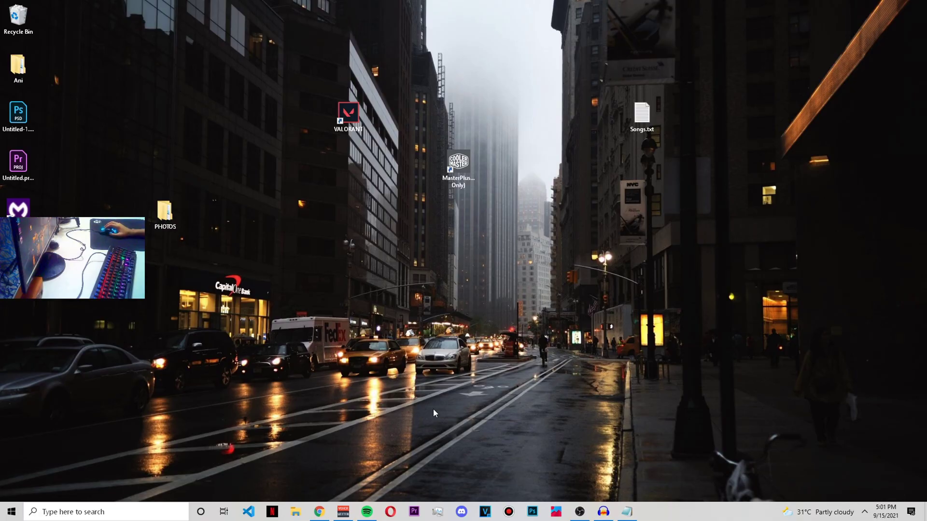
Open the Windows temporary files folder by running %temp% from the Run dialog
left_click(139, 511)
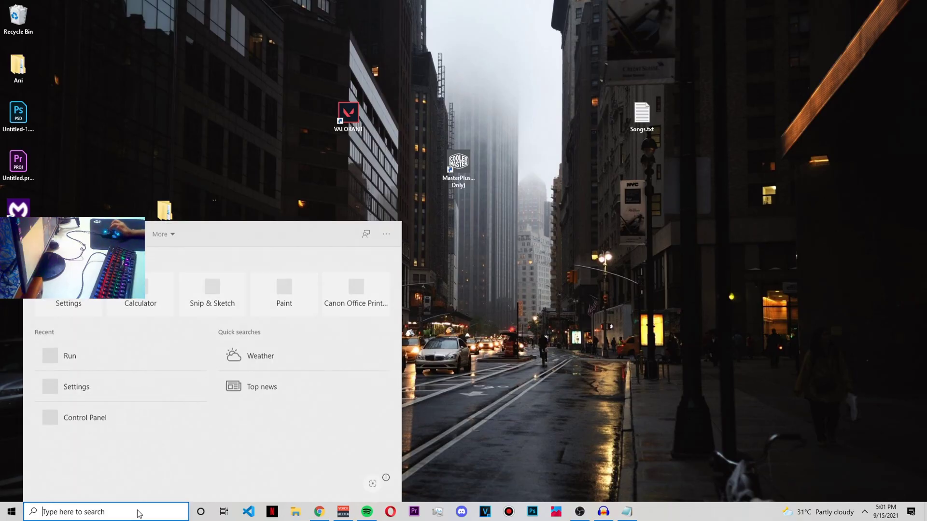
type("run")
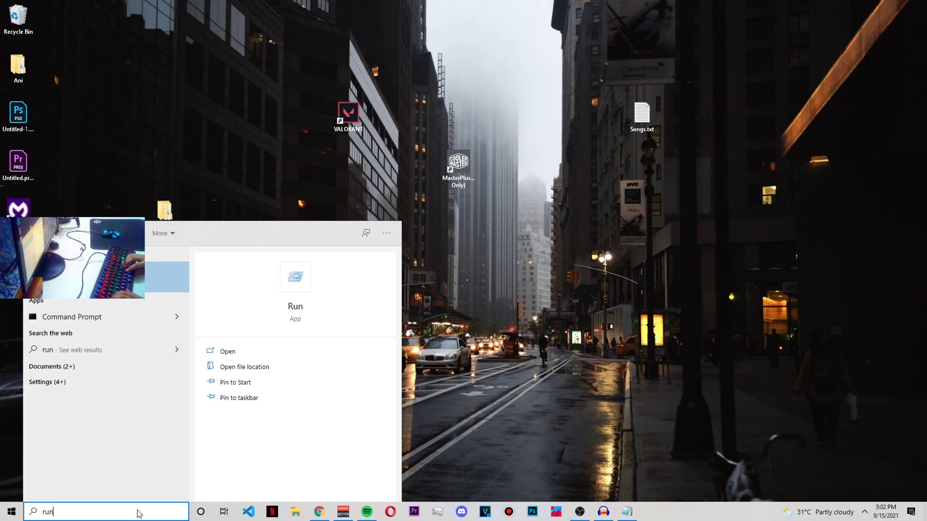
key("Return")
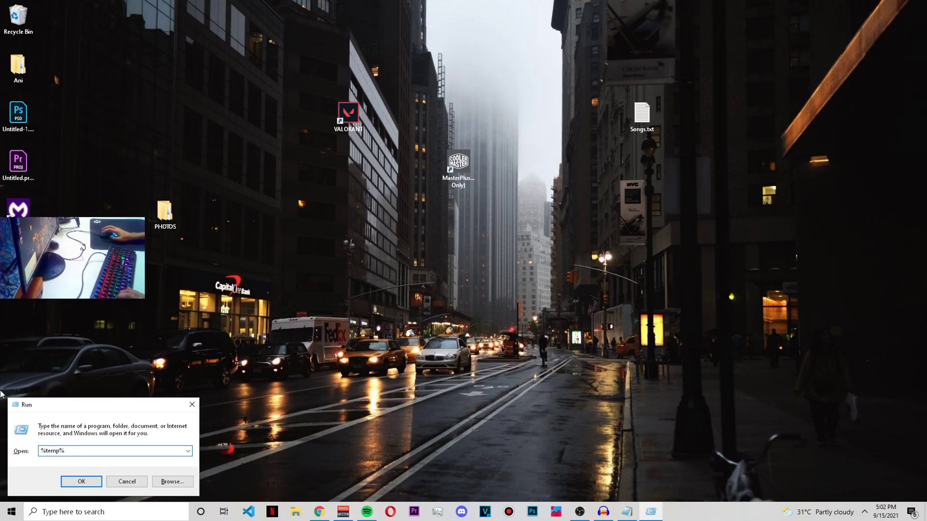
left_click(83, 482)
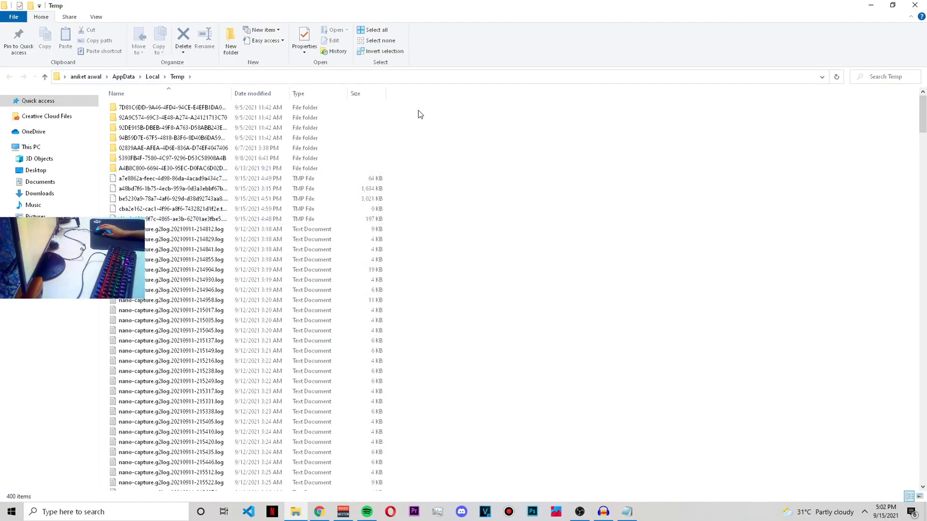
Delete all files and folders in the Temp folder, skipping the file in use and dismissing the error
left_click_drag(412, 121, 481, 174)
left_click_drag(405, 128, 298, 517)
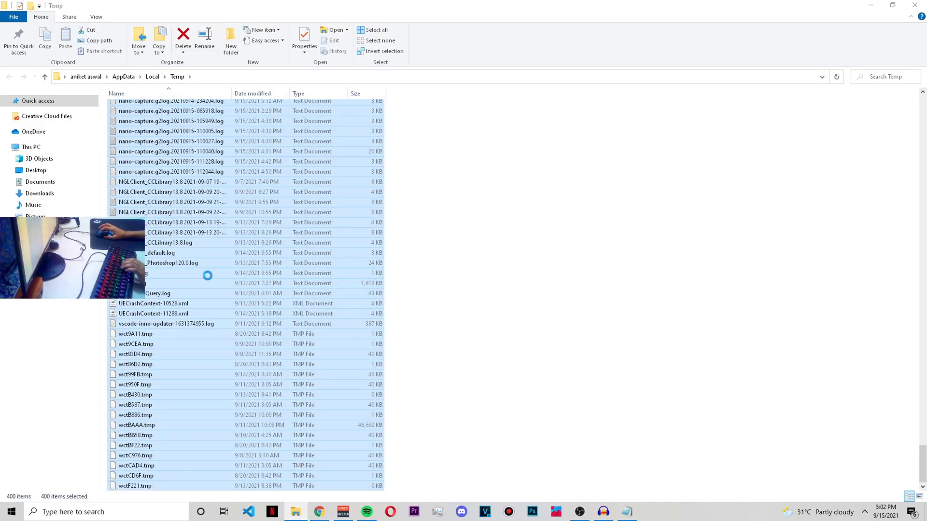
key("Delete")
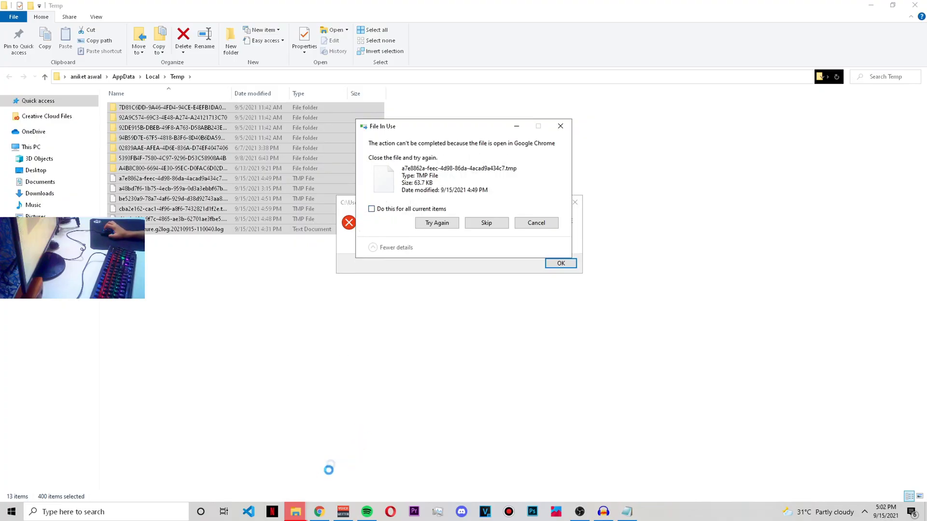
left_click(486, 222)
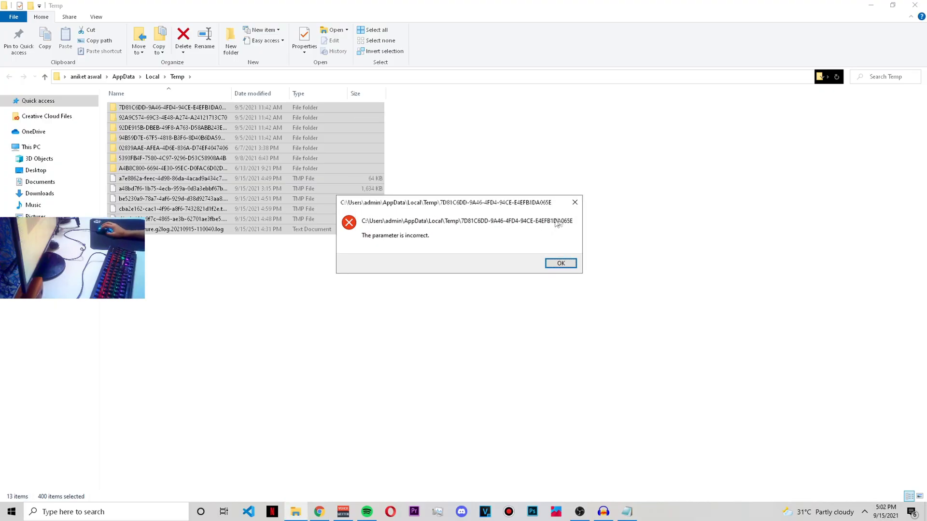
left_click(572, 266)
Try to delete the remaining Temp items again, skipping the file in use, and return to the desktop
left_click_drag(354, 284, 207, 97)
key("Delete")
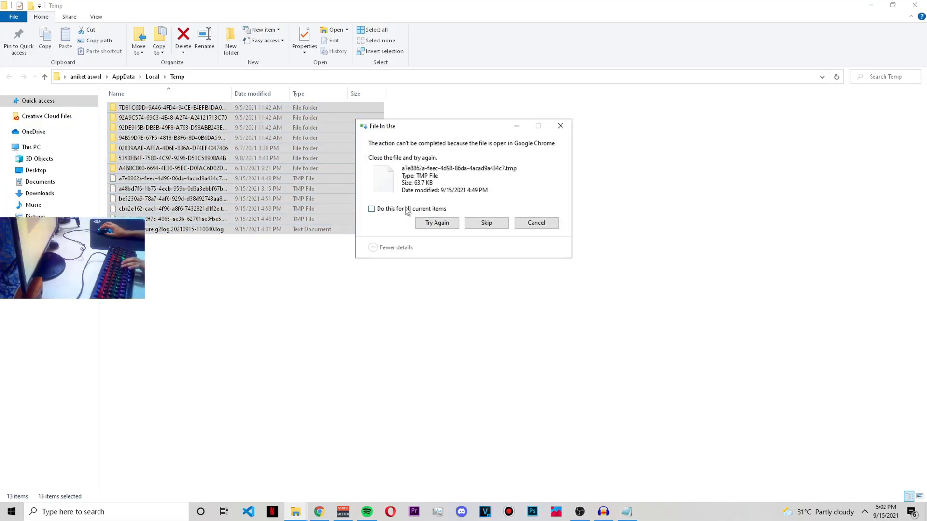
left_click(469, 225)
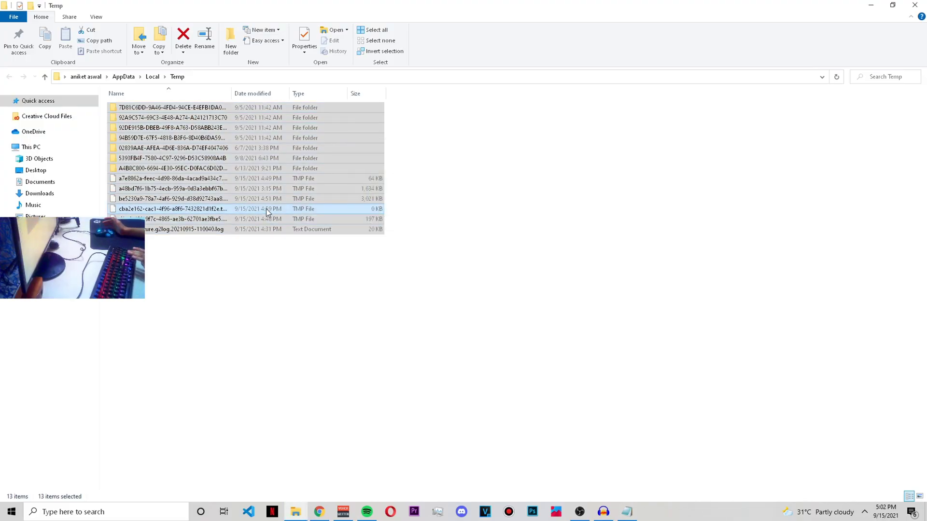
left_click(206, 303)
key("super+d")
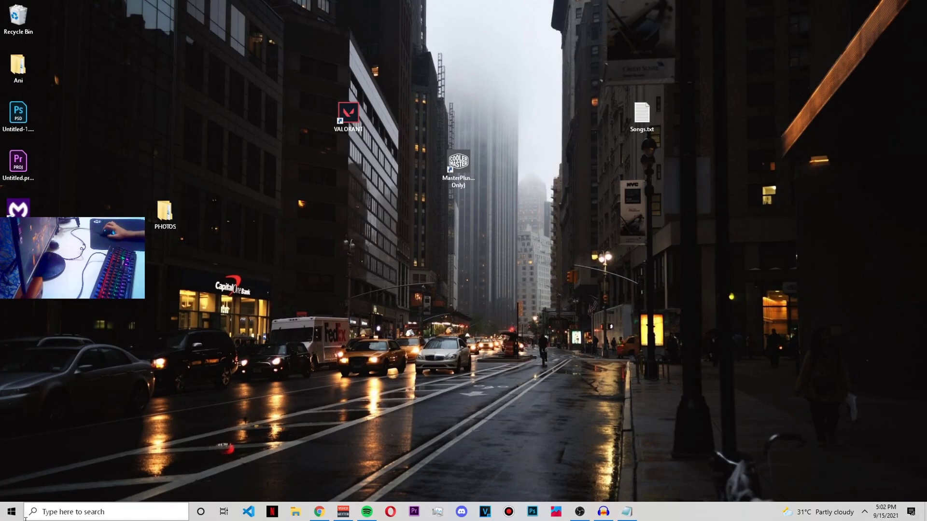
Open Windows Settings and go to the Storage page of the System settings
left_click(47, 513)
type("settings")
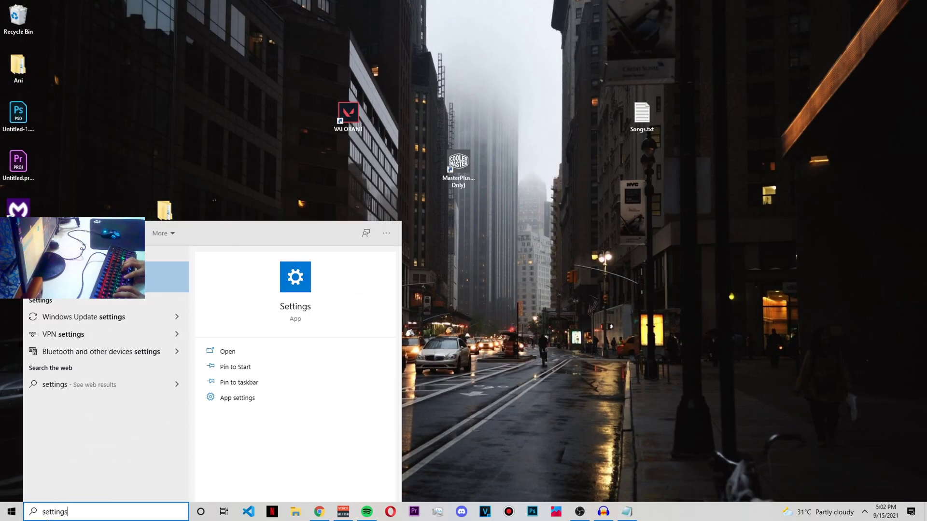
key("Return")
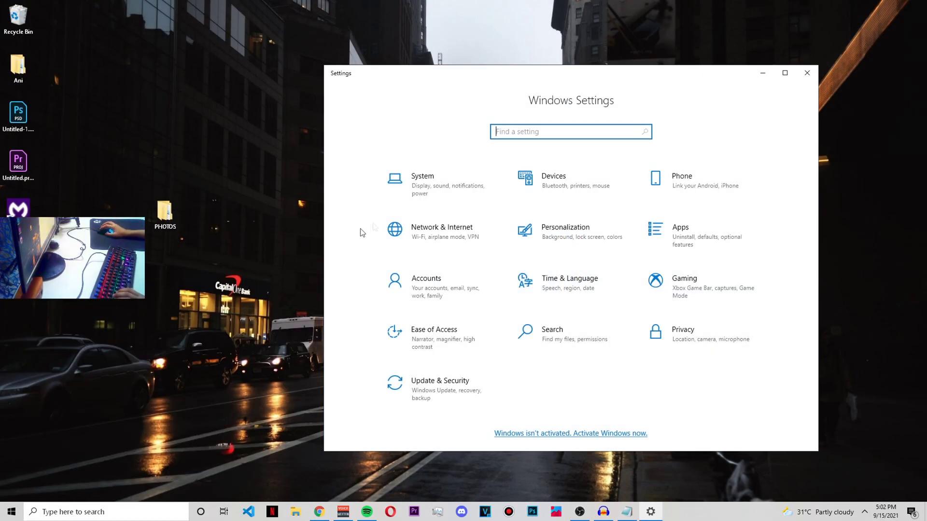
left_click(443, 193)
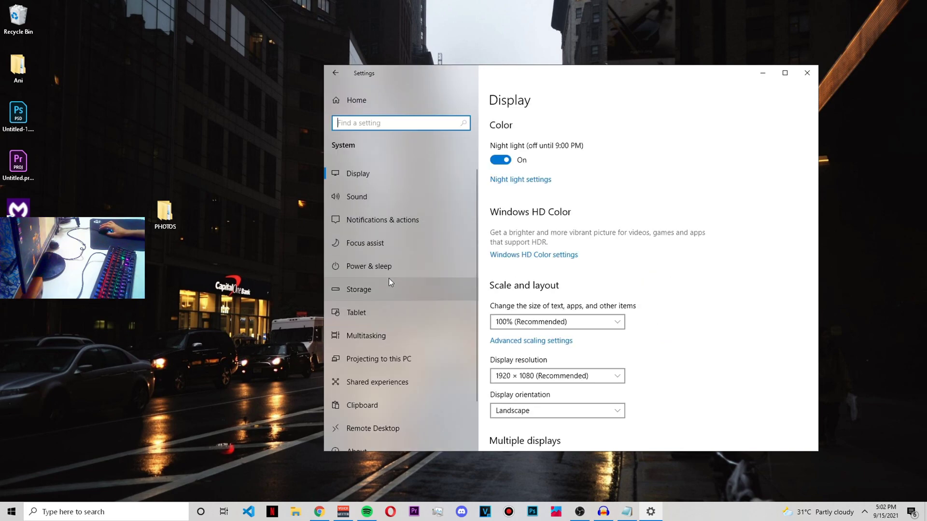
scroll(389, 282, "down", 1)
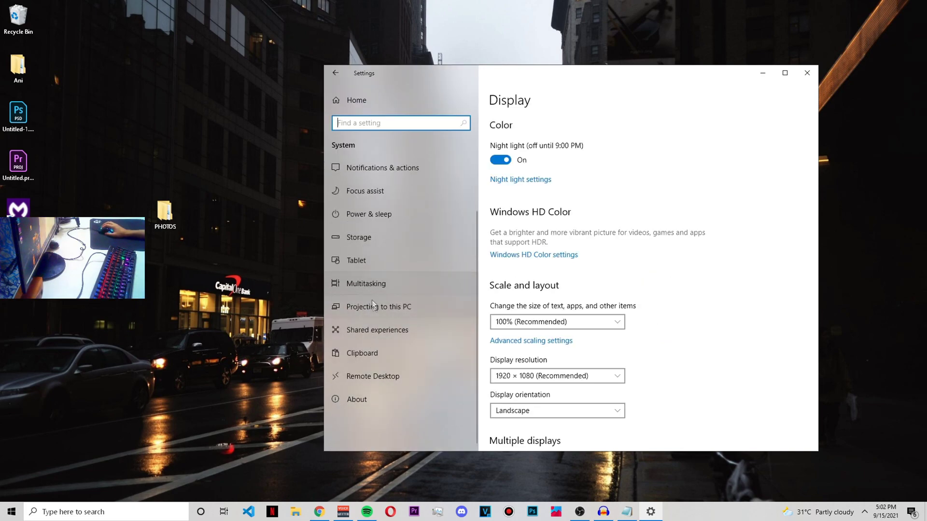
left_click(387, 233)
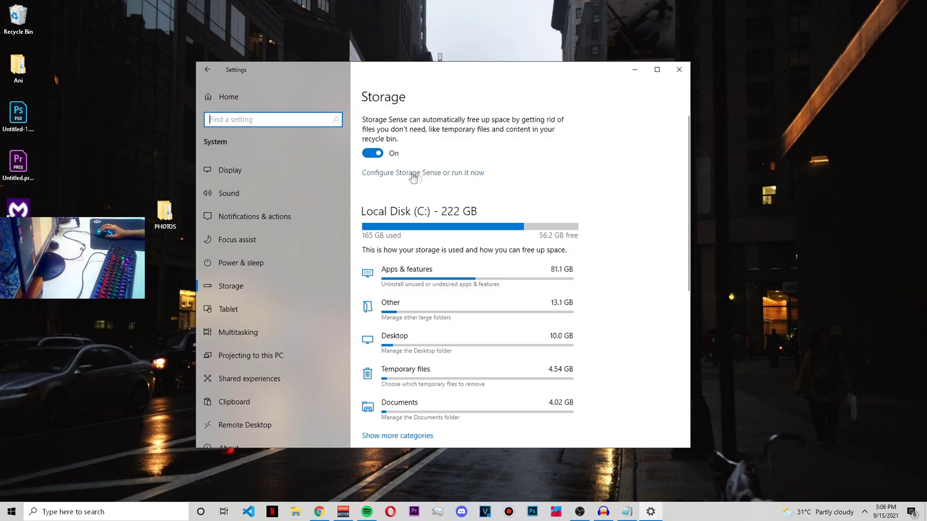
Open the Storage Sense configuration, run its clean-up immediately to free disk space, and return to the Storage page
left_click(396, 173)
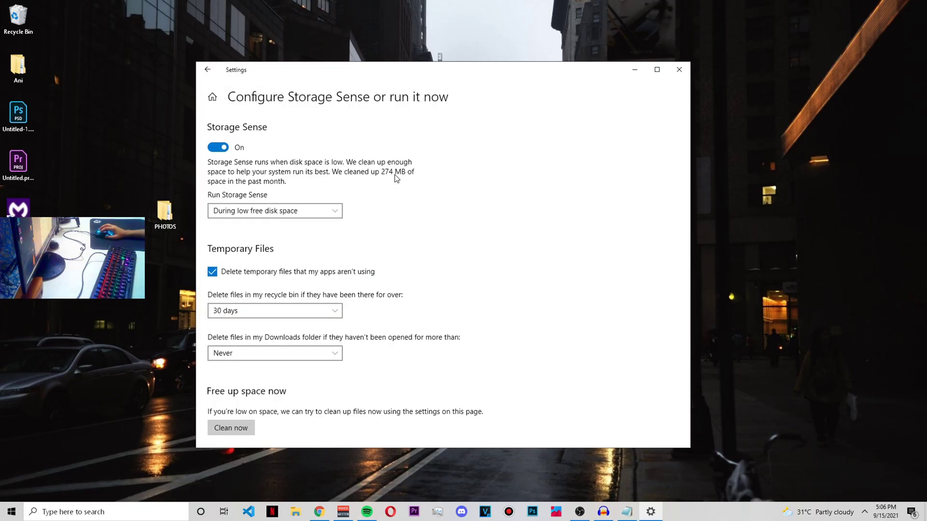
scroll(437, 204, "down", 2)
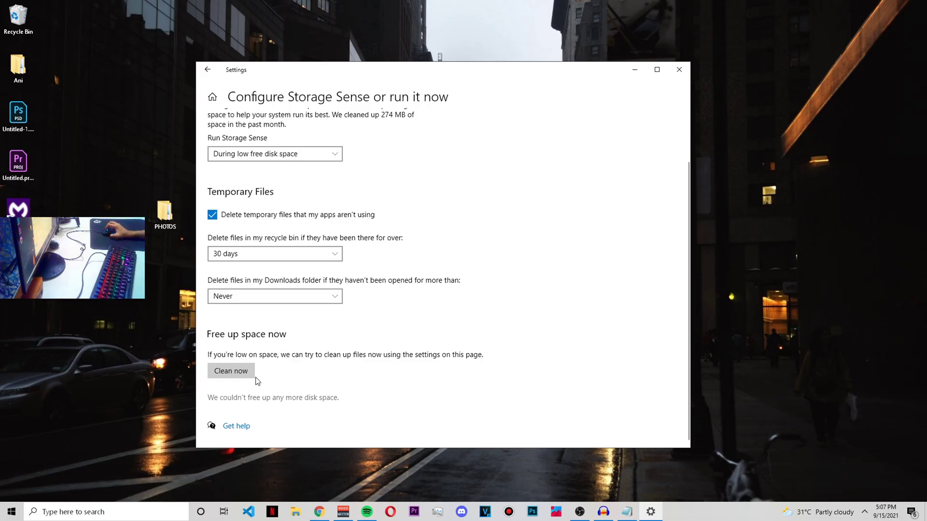
left_click(208, 69)
Open the Temporary files list for Local Disk (C:) and add Recycle Bin to the selected categories
scroll(370, 251, "down", 3)
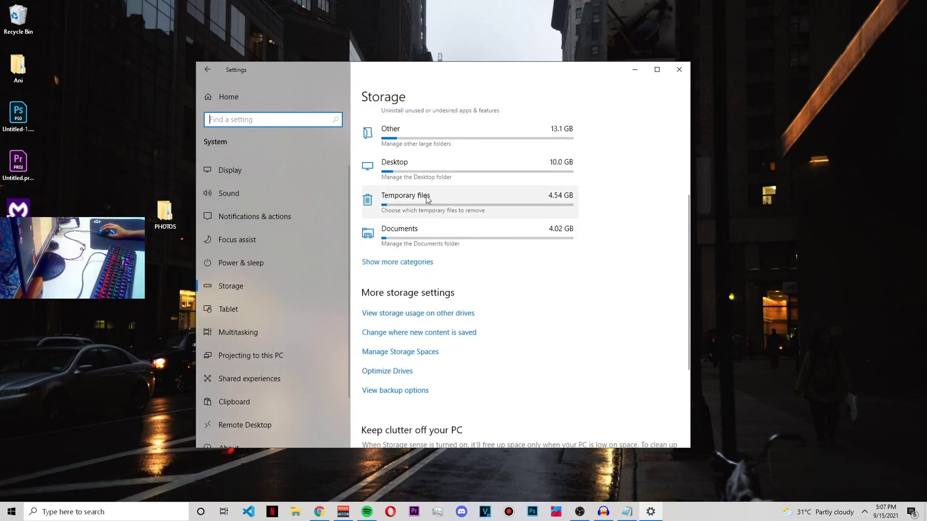
left_click(425, 195)
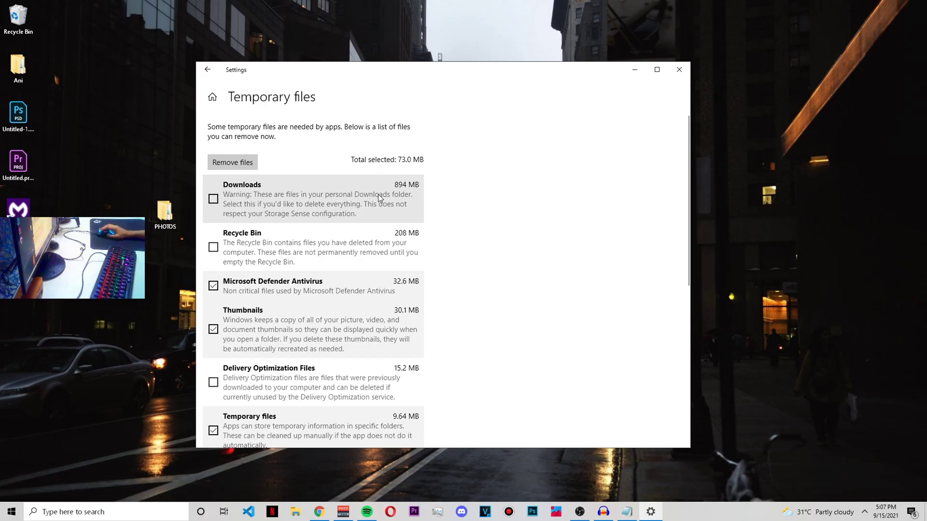
scroll(378, 194, "down", 1)
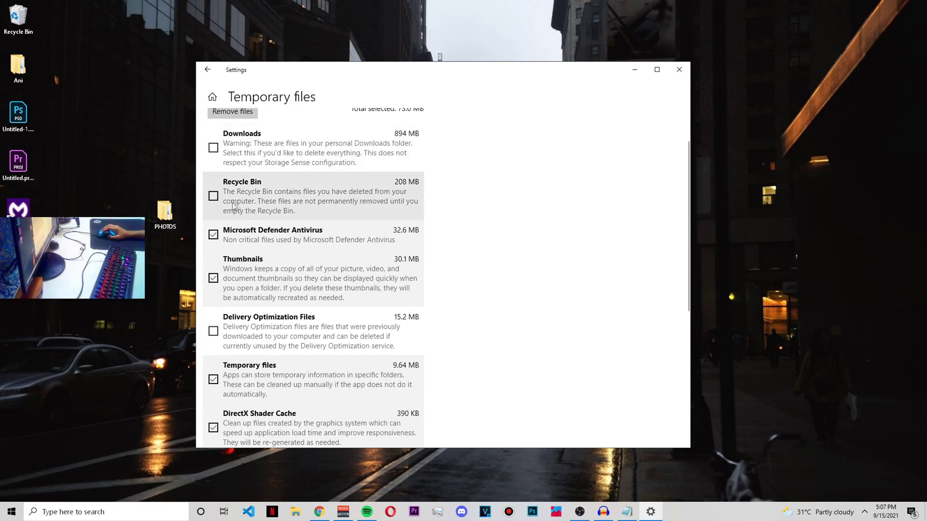
left_click(214, 197)
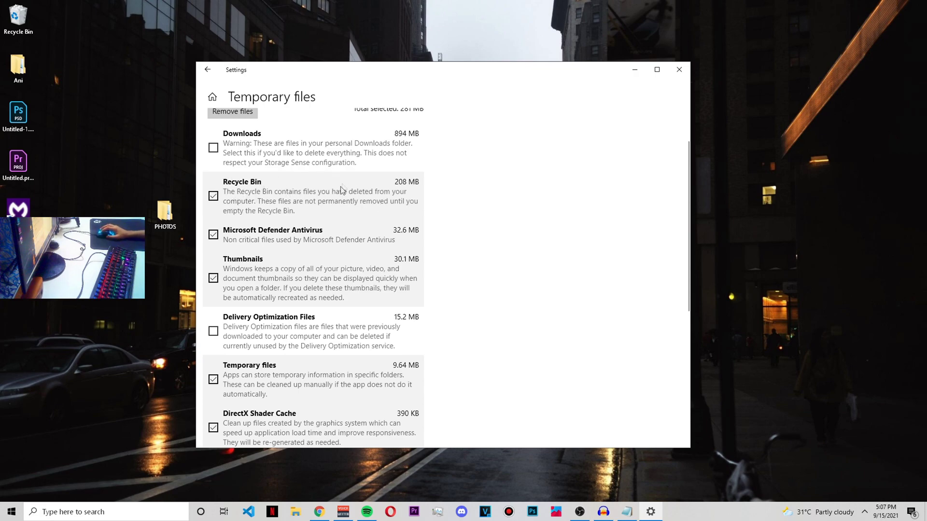
Review the temporary file categories, leaving Downloads and Delivery Optimization Files unselected, and remove the selected files
scroll(217, 323, "down", 1)
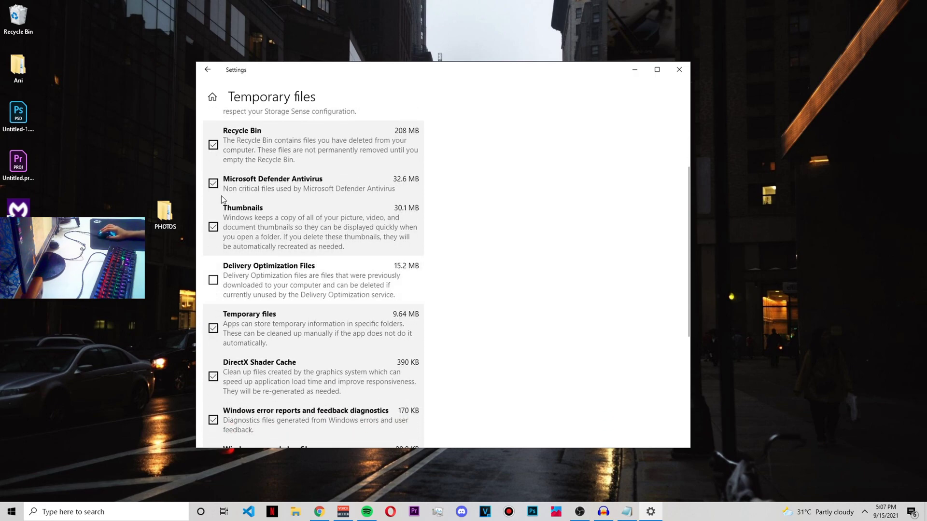
scroll(224, 283, "down", 3)
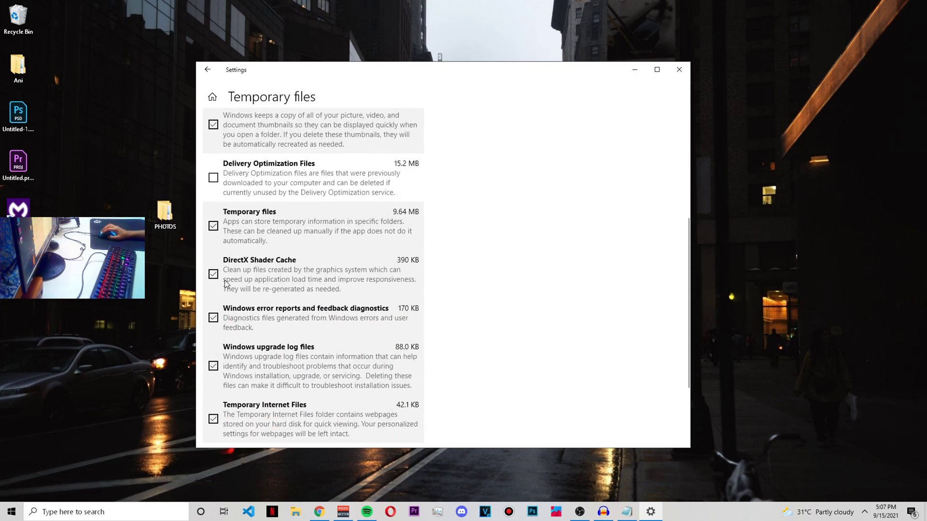
scroll(227, 283, "down", 1)
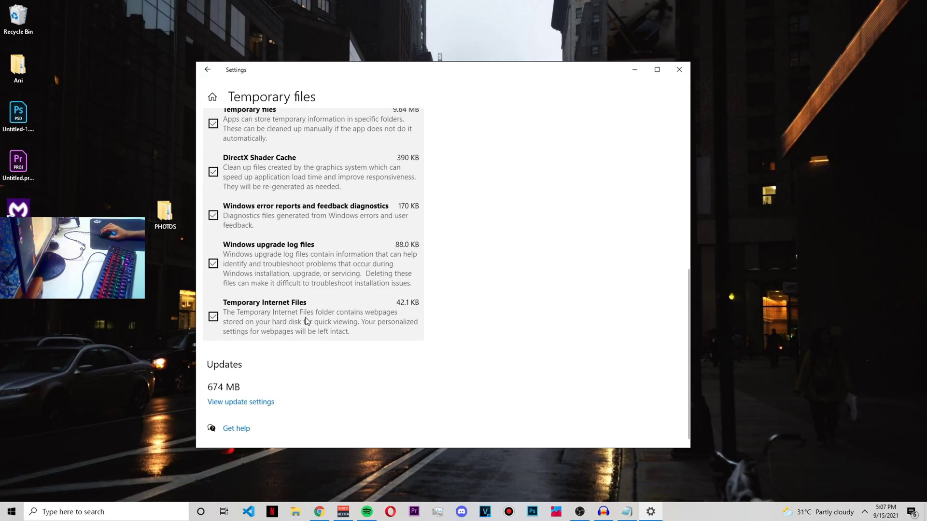
scroll(256, 292, "up", 3)
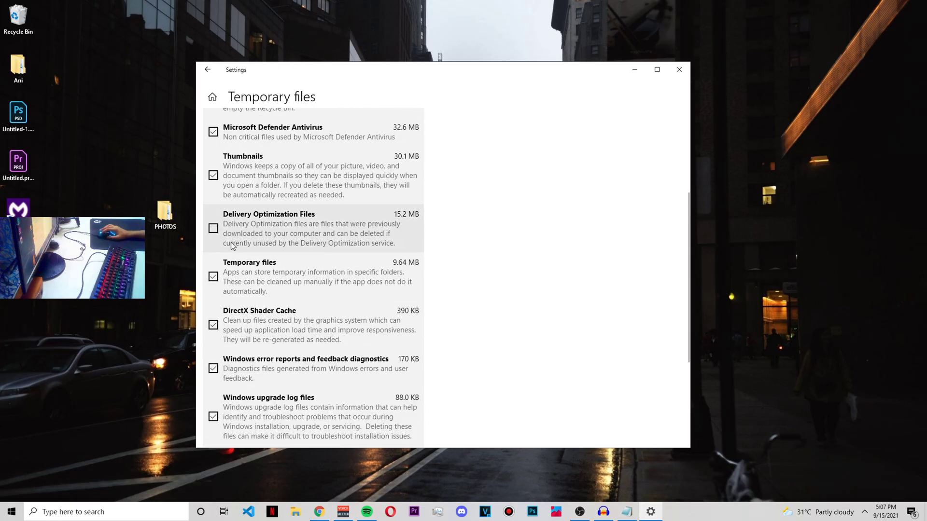
scroll(240, 243, "down", 4)
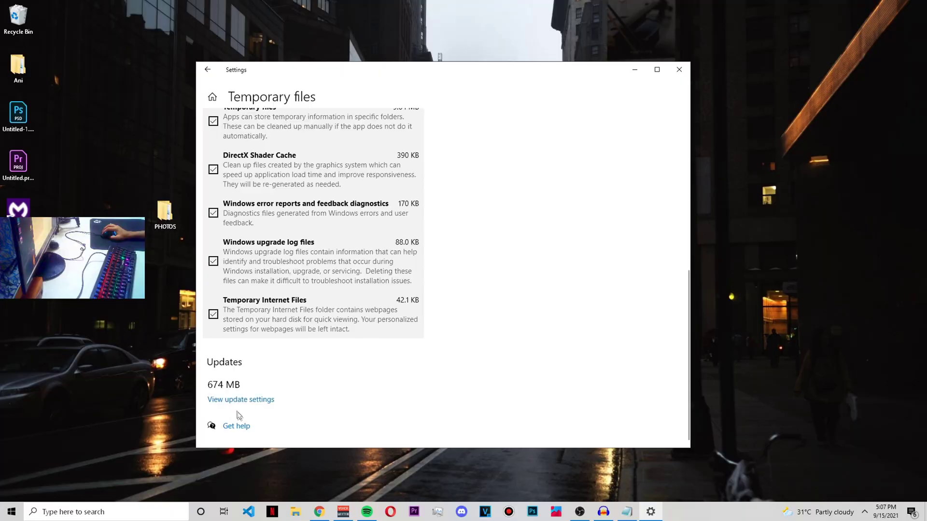
scroll(267, 400, "up", 3)
scroll(268, 397, "up", 3)
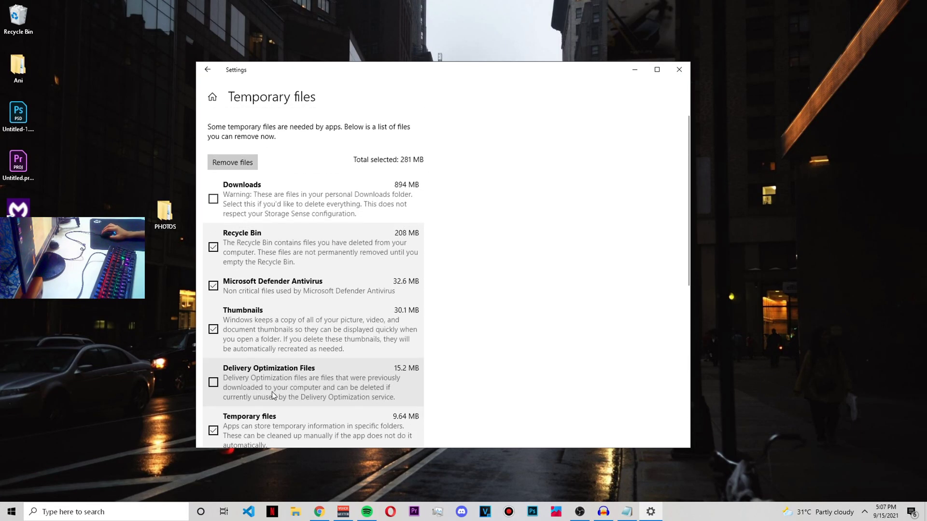
left_click(229, 159)
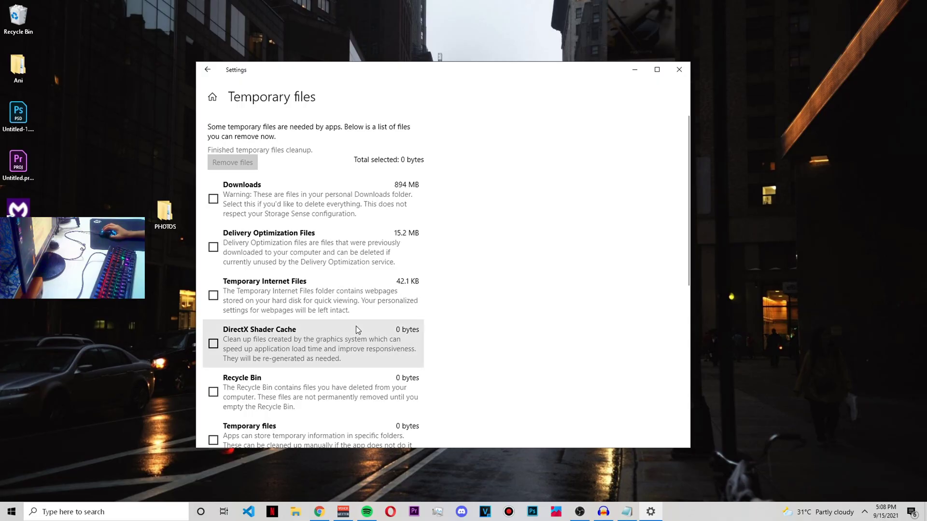
Check the categories left after the clean-up, close Windows Settings and refresh the desktop
scroll(358, 306, "down", 3)
scroll(359, 309, "down", 2)
scroll(358, 310, "down", 2)
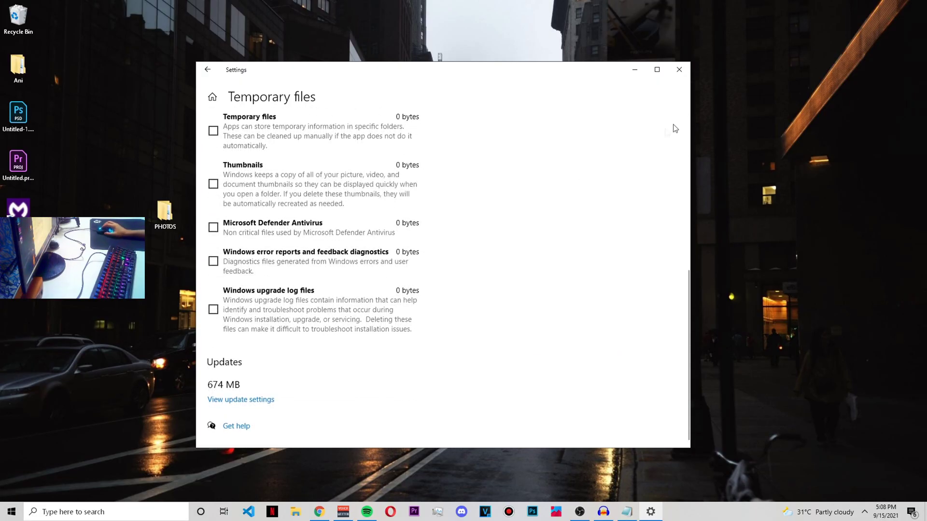
left_click(679, 69)
right_click(326, 199)
left_click(363, 228)
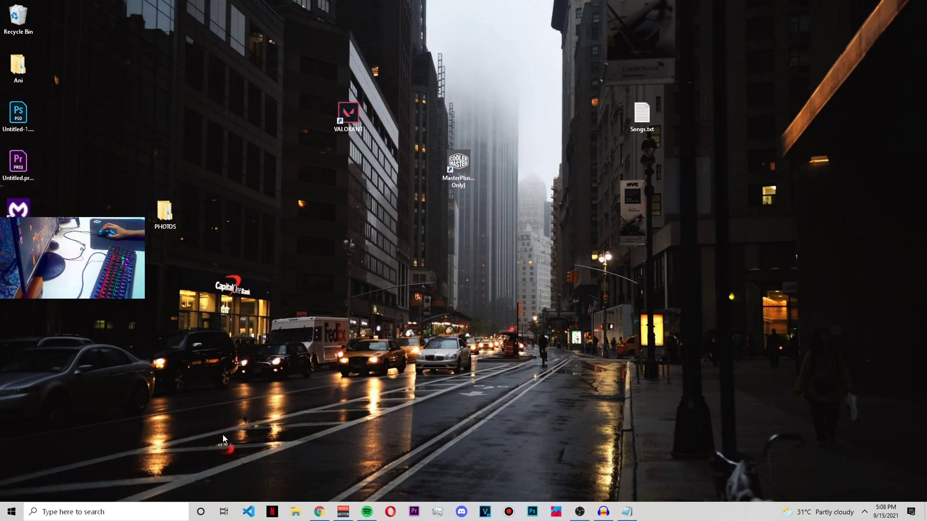
Search Windows for cmd and open Command Prompt
left_click(124, 513)
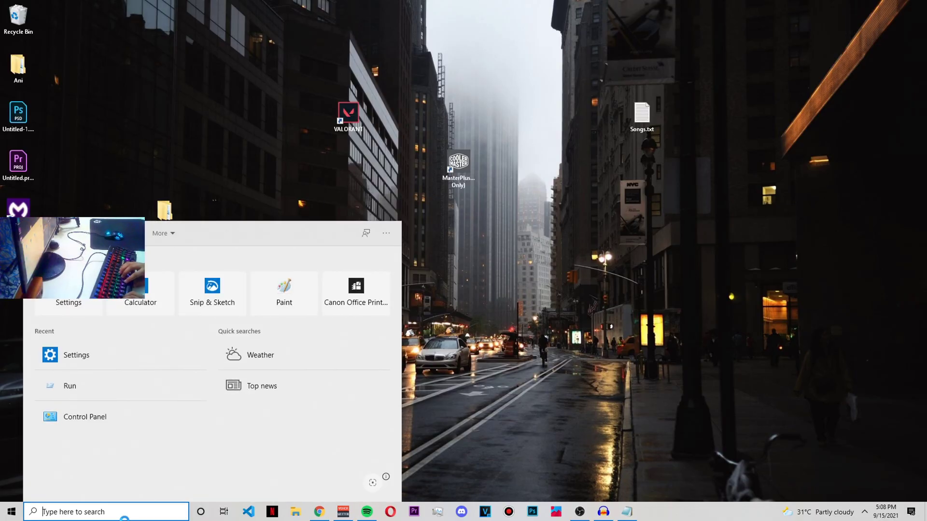
type("cmd")
key("Return")
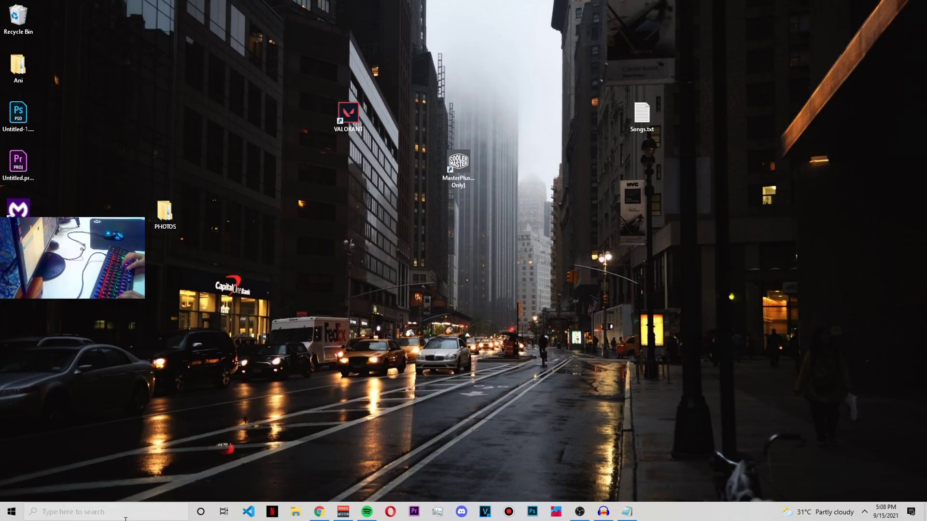
Copy the ipconfig /flushdns command from dasdas.txt in Notepad and run it in Command Prompt
left_click(651, 512)
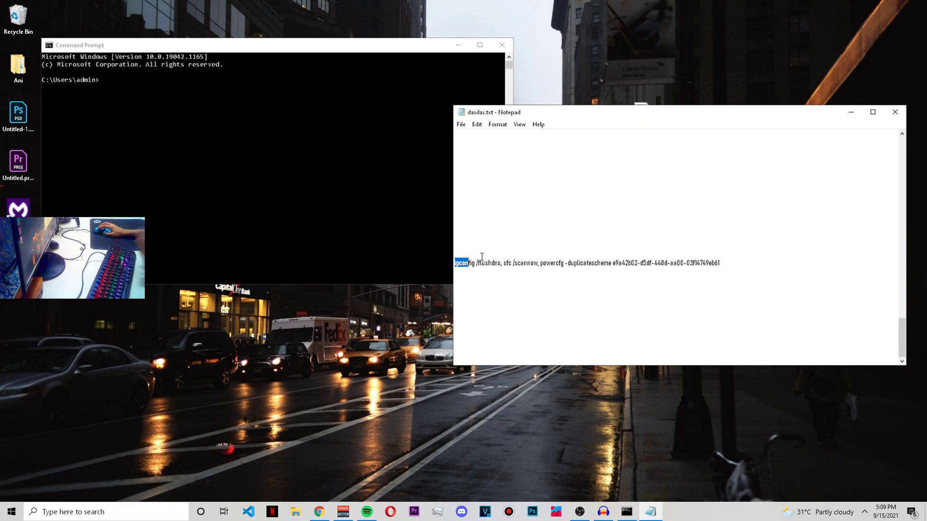
left_click(455, 263)
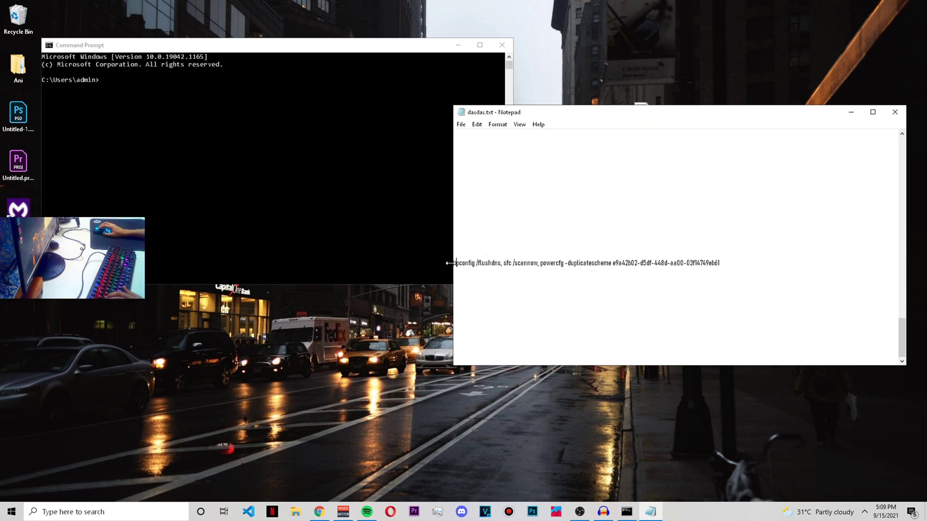
left_click_drag(455, 264, 503, 264)
key("super+c")
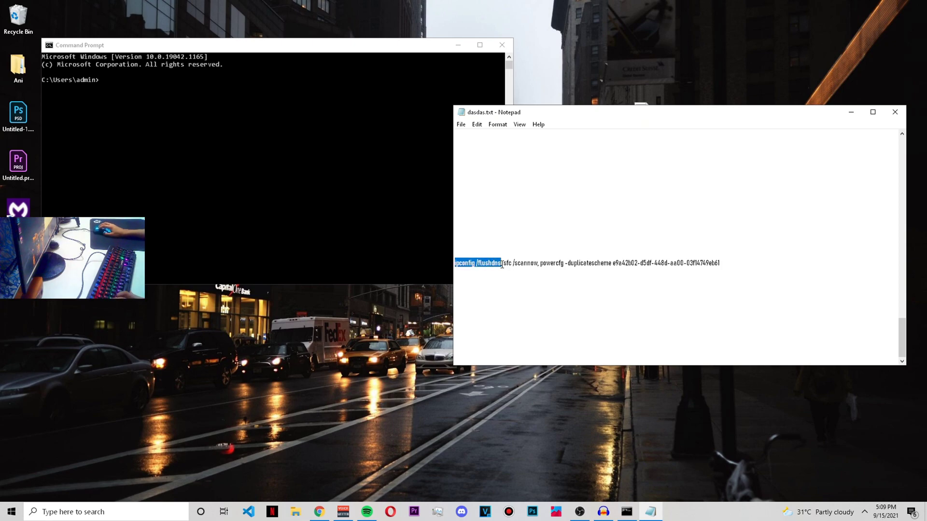
left_click(97, 79)
left_click(99, 79)
right_click(100, 83)
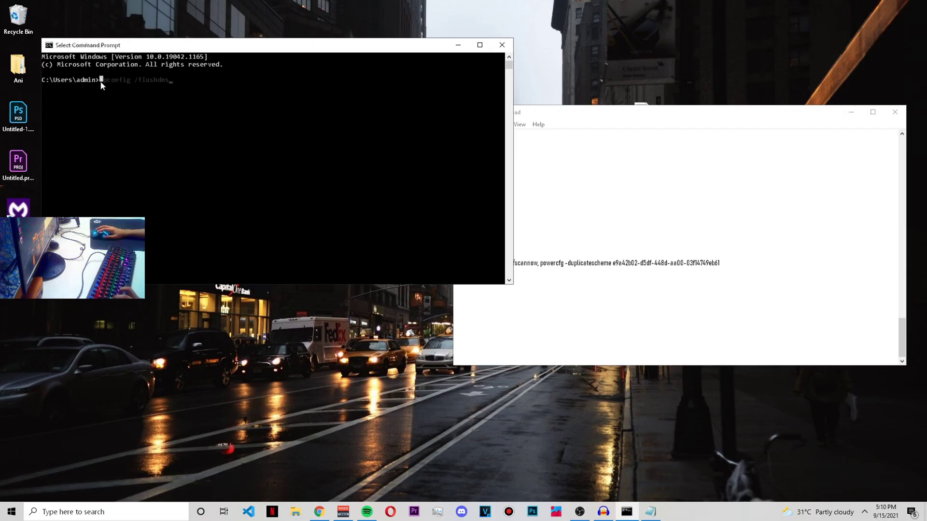
key("Return")
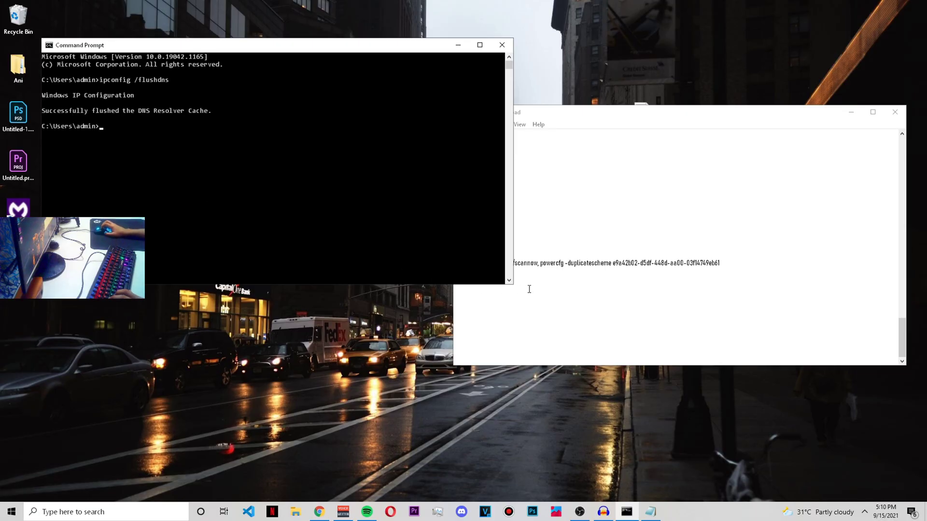
Copy sfc /scannow from the Notepad file and try to run it in the non-elevated Command Prompt
left_click(550, 273)
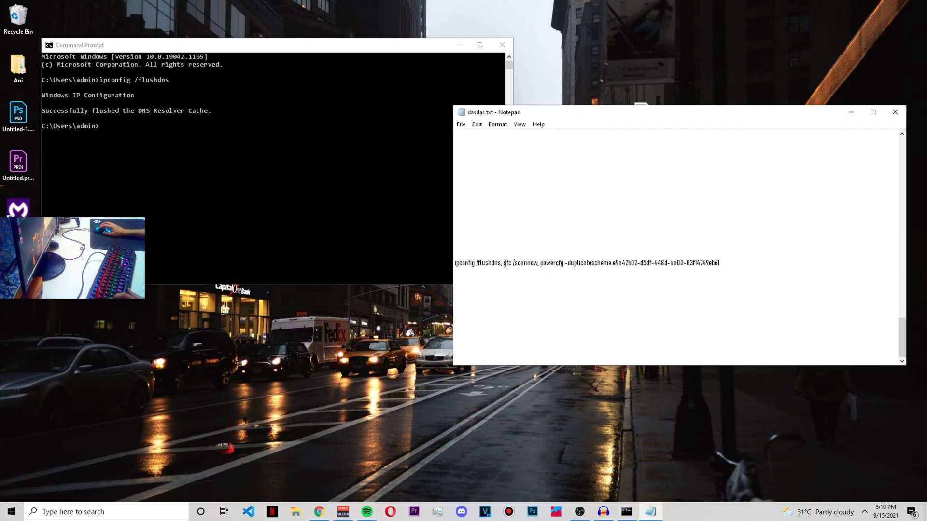
left_click_drag(513, 264, 538, 263)
key("ctrl+c")
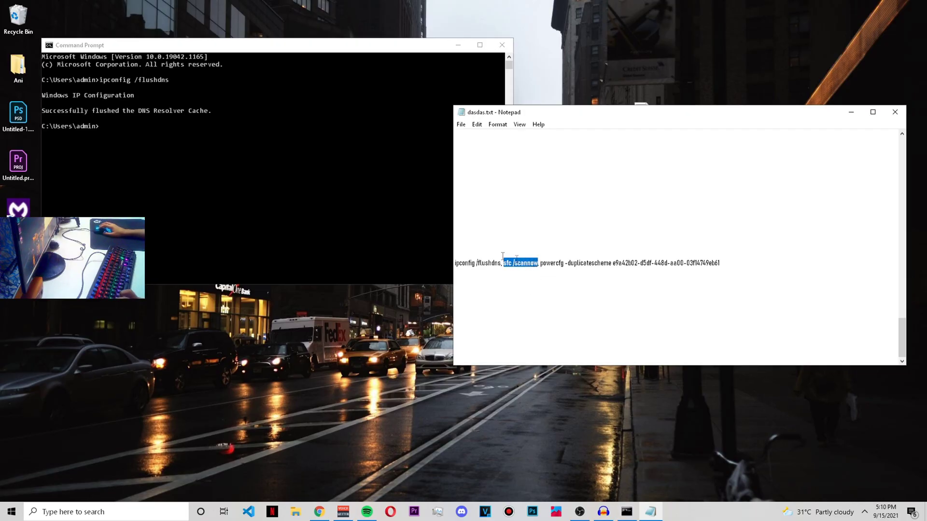
left_click(99, 124)
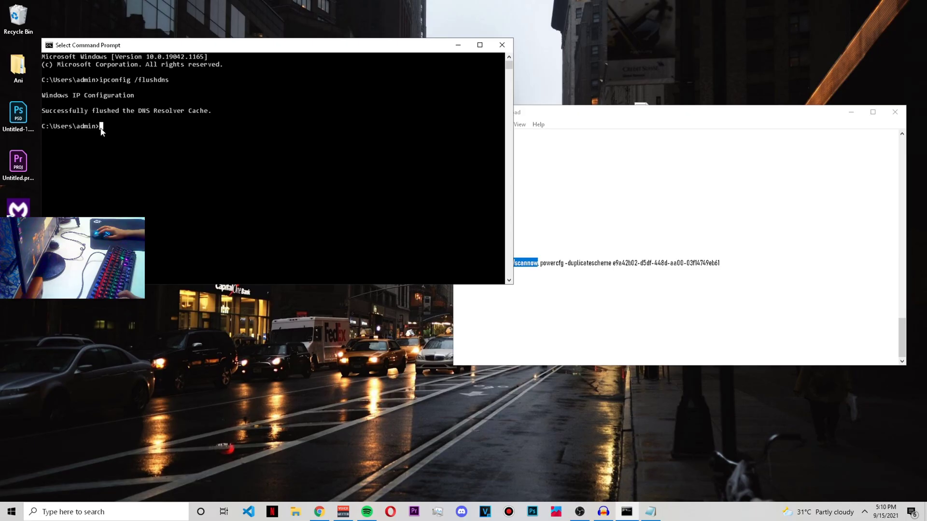
key("ctrl+v")
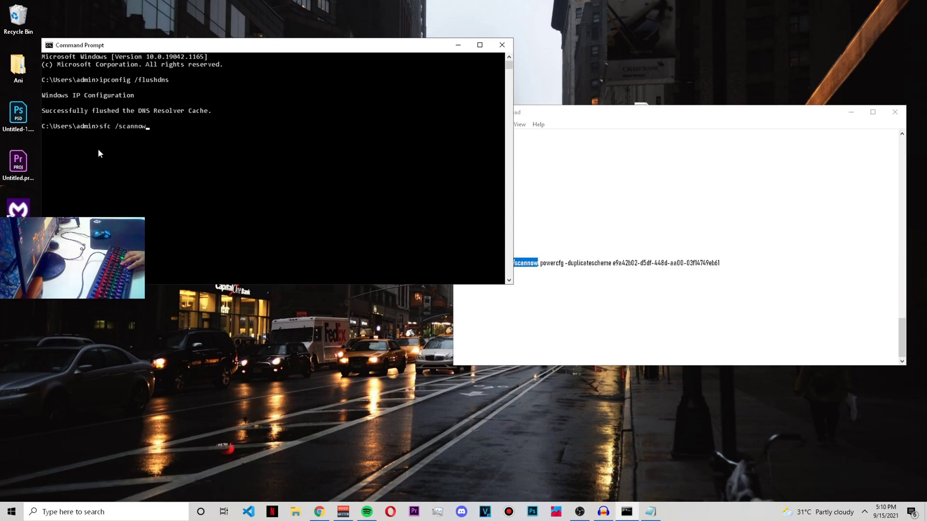
left_click(548, 283)
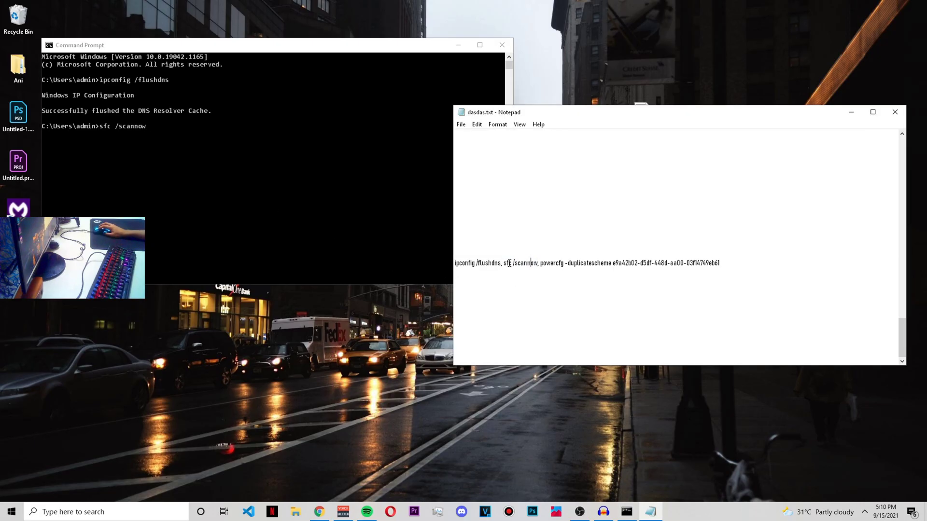
left_click_drag(503, 263, 537, 263)
left_click(480, 266)
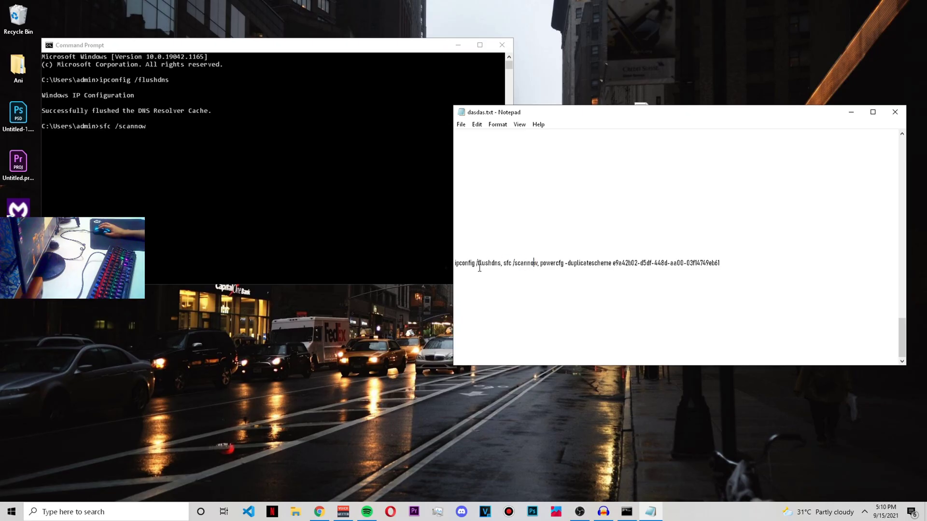
left_click(145, 127)
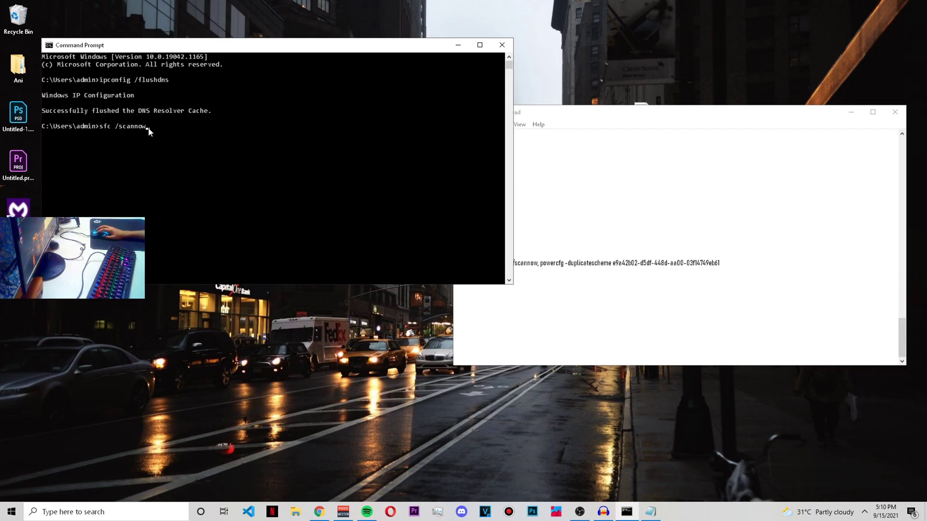
key("Return")
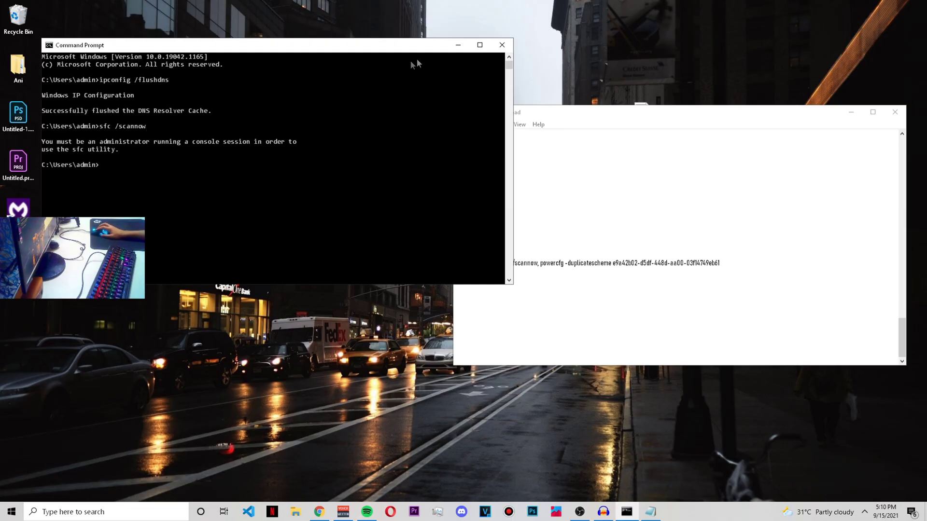
Close the current Command Prompt and reopen it as administrator from Windows search
left_click(501, 45)
left_click(85, 517)
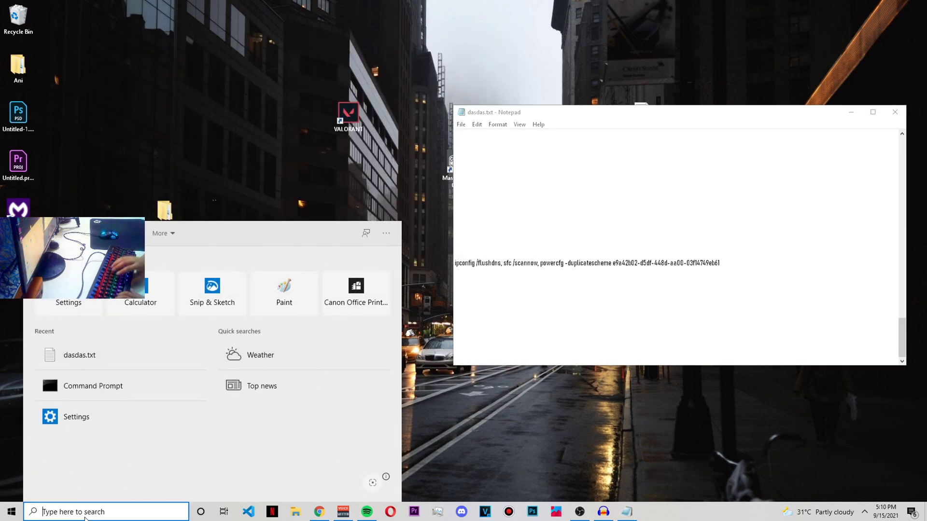
type("com")
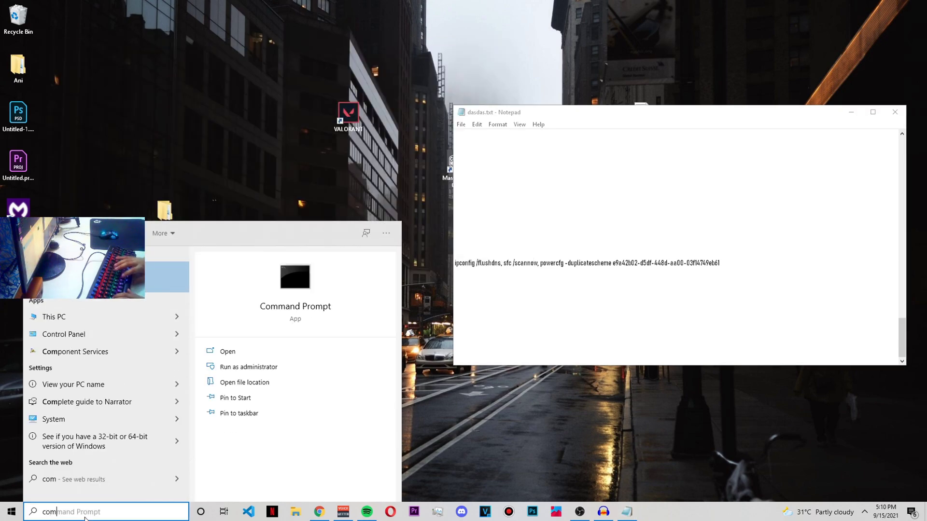
right_click(126, 265)
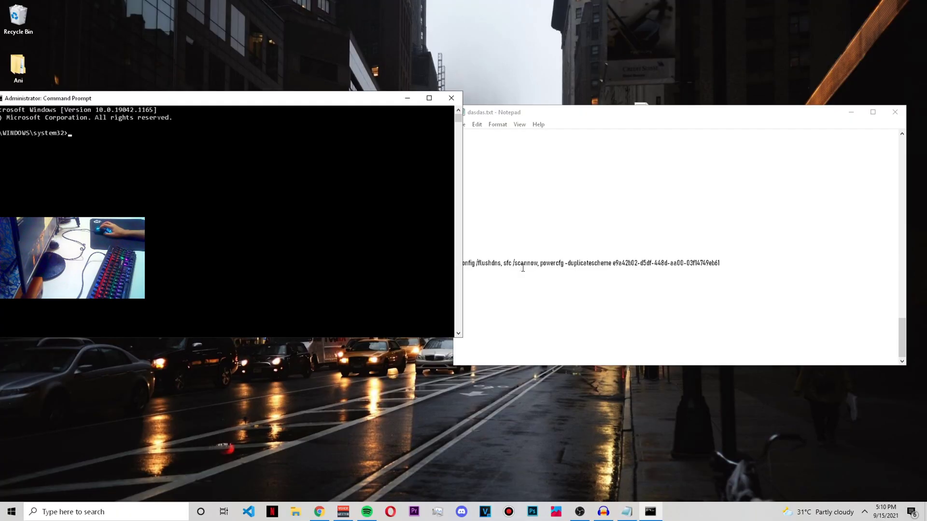
Copy sfc /scannow from dasdas.txt and run it in the administrator Command Prompt to start the system scan
left_click_drag(502, 263, 537, 263)
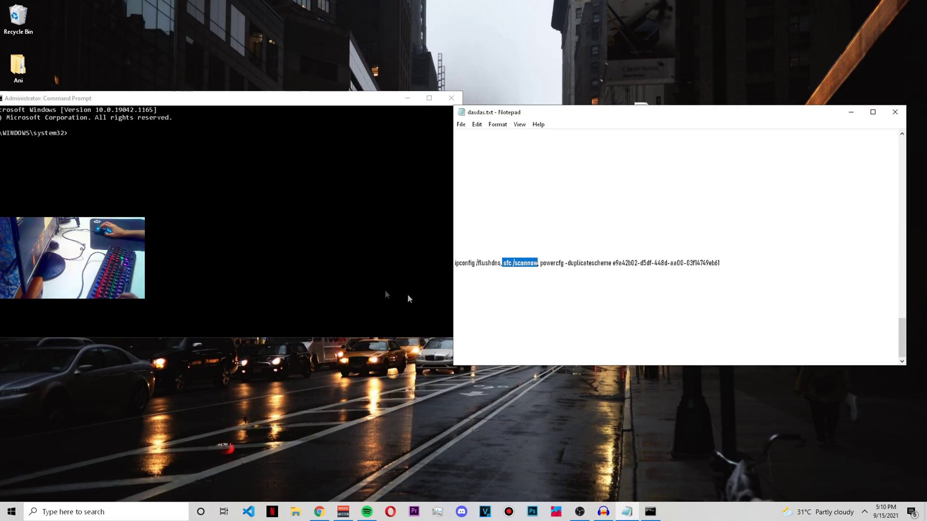
left_click(68, 131)
key("ctrl+v")
key("Return")
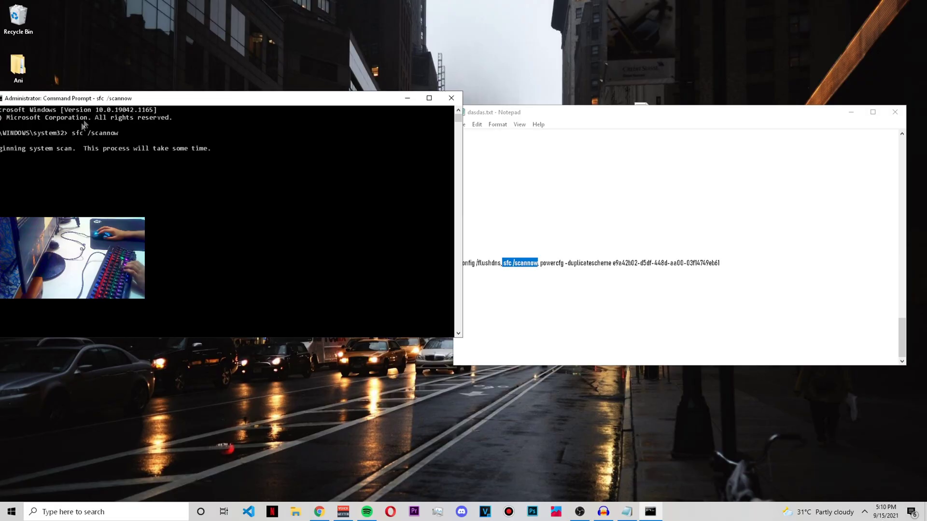
Copy powercfg -duplicatescheme e9a42b02-d5df-448d-aa00-03f14749eb61 from dasdas.txt and run it in the administrator Command Prompt
left_click_drag(111, 102, 296, 86)
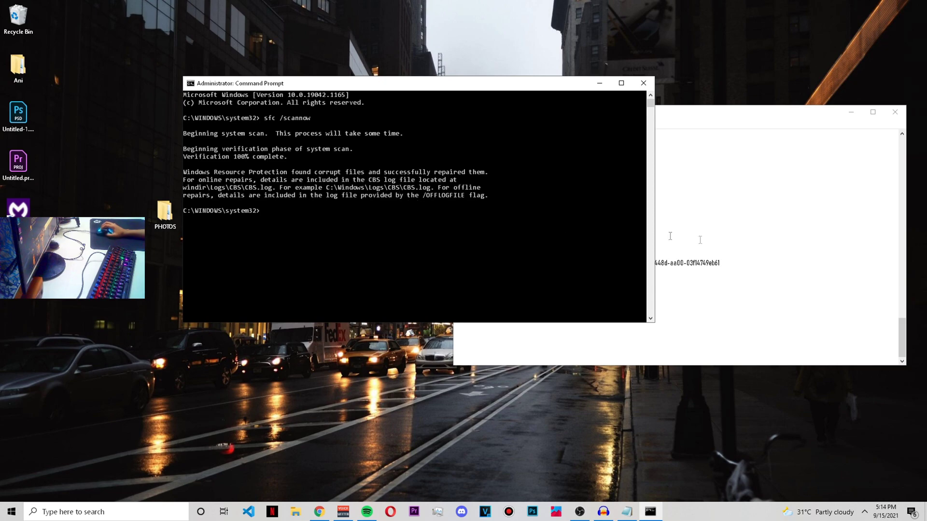
left_click(668, 268)
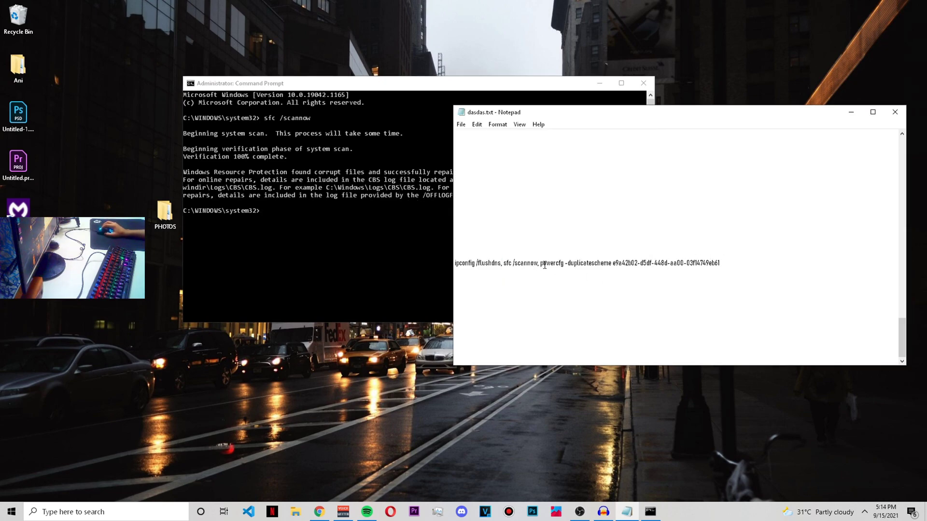
left_click_drag(541, 264, 725, 260)
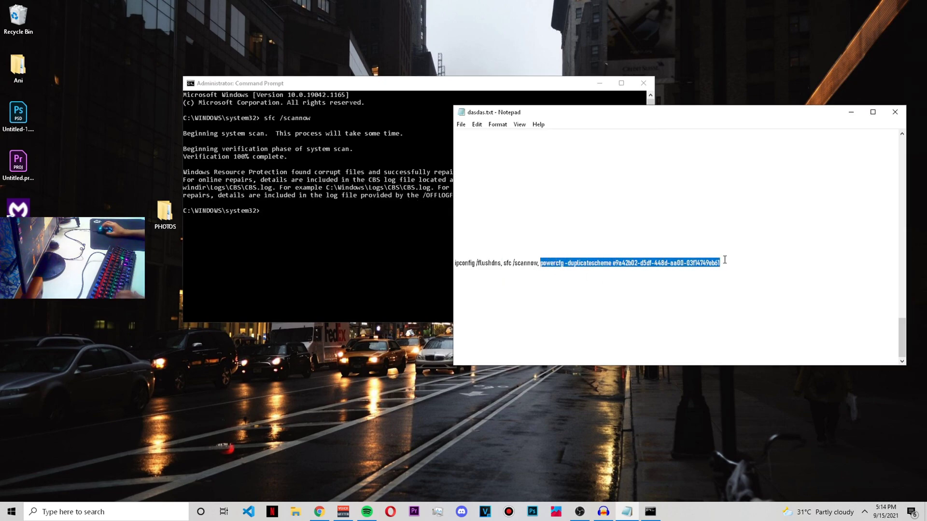
left_click(677, 266)
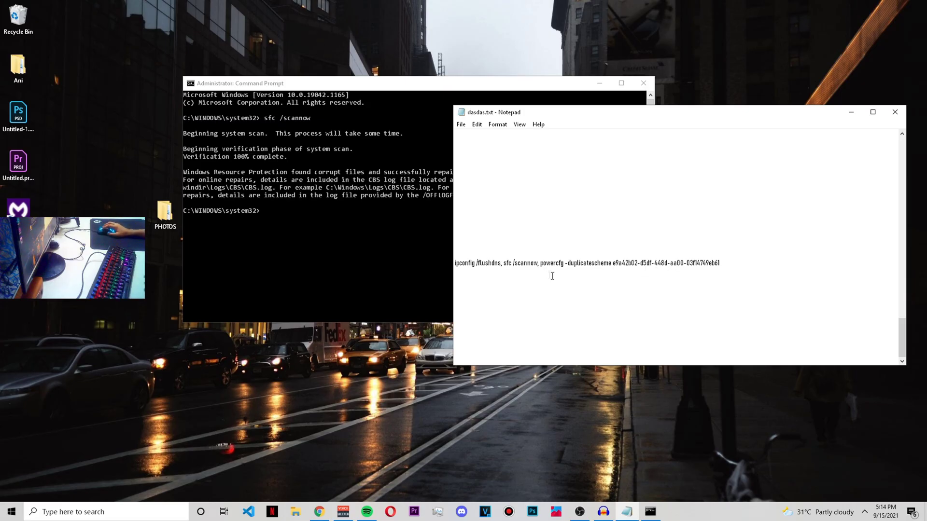
left_click(542, 265)
left_click_drag(542, 265, 723, 267)
key("super+c")
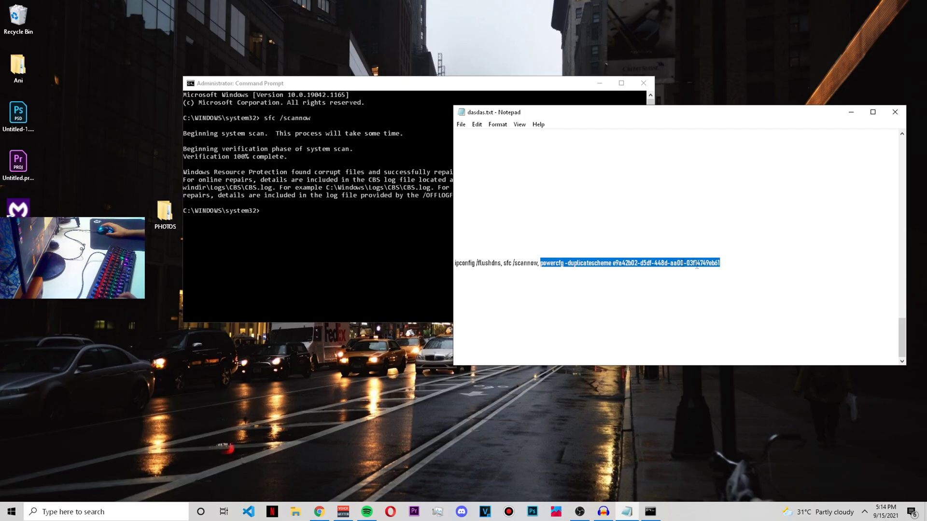
left_click(263, 209)
left_click(260, 209)
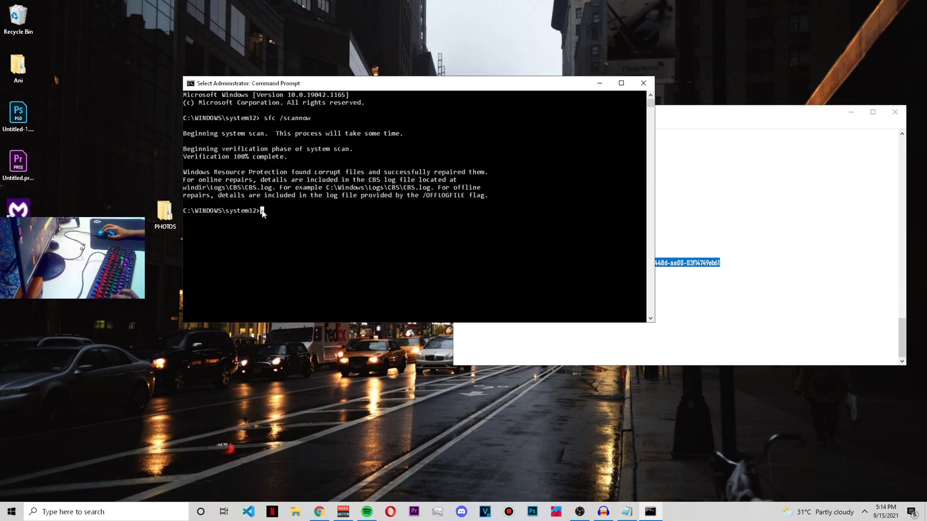
right_click(262, 211)
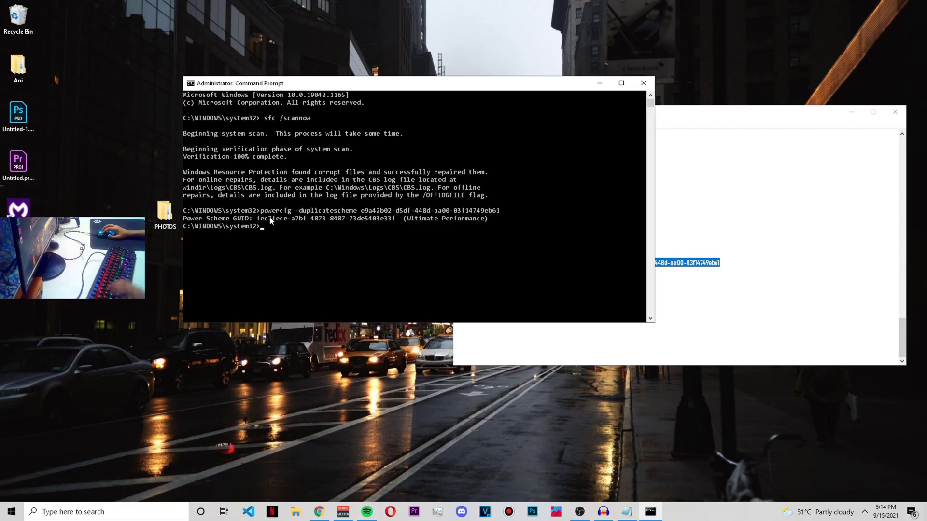
Examine the powercfg command line and the power scheme output in Command Prompt
left_click(289, 211)
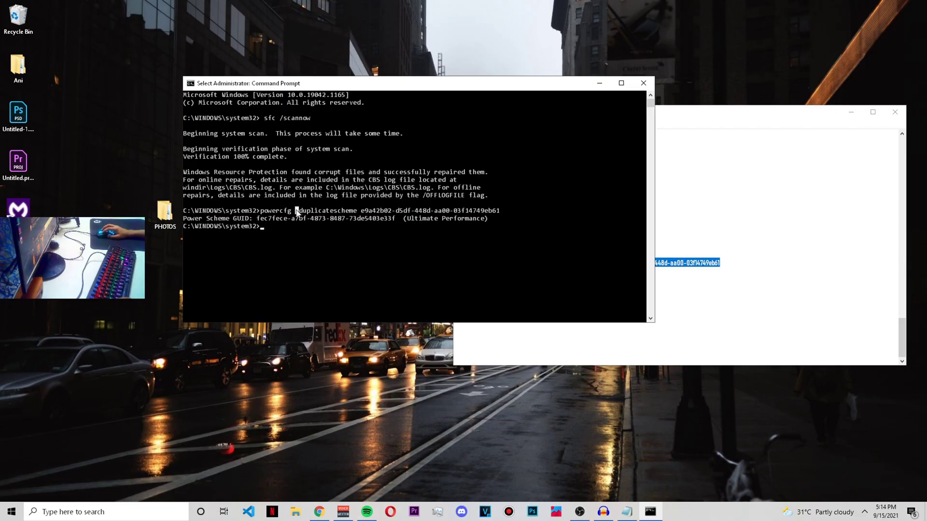
left_click_drag(297, 212, 467, 213)
key("ctrl+c")
mouse_move(405, 221)
left_mouse_down()
mouse_move(482, 221)
mouse_move(411, 221)
left_mouse_up()
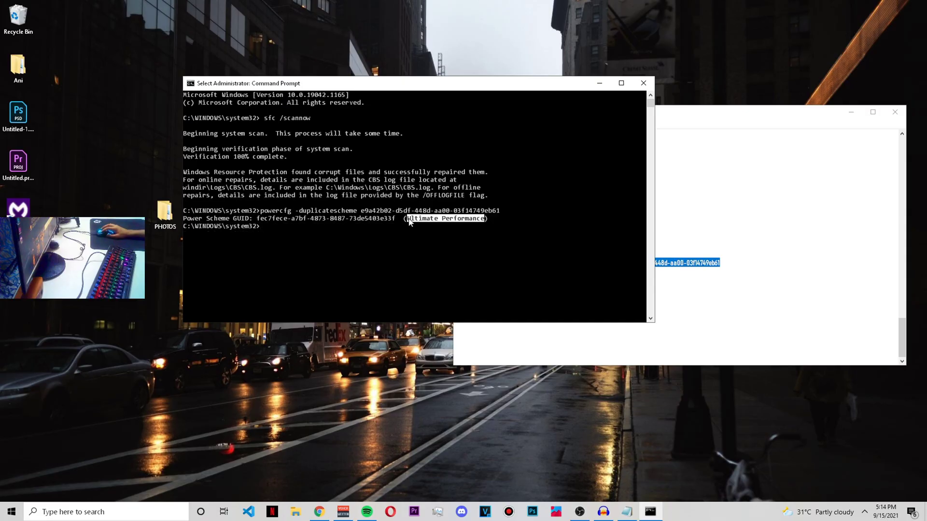
left_click(409, 221)
left_click(467, 222)
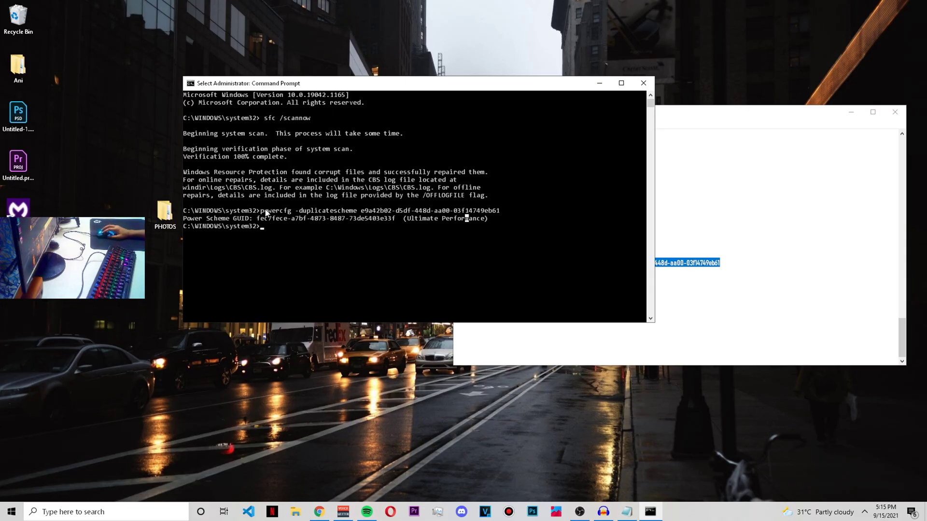
left_click_drag(261, 213, 394, 221)
Close Command Prompt and the dasdas.txt Notepad file, and refresh the desktop
left_click(672, 222)
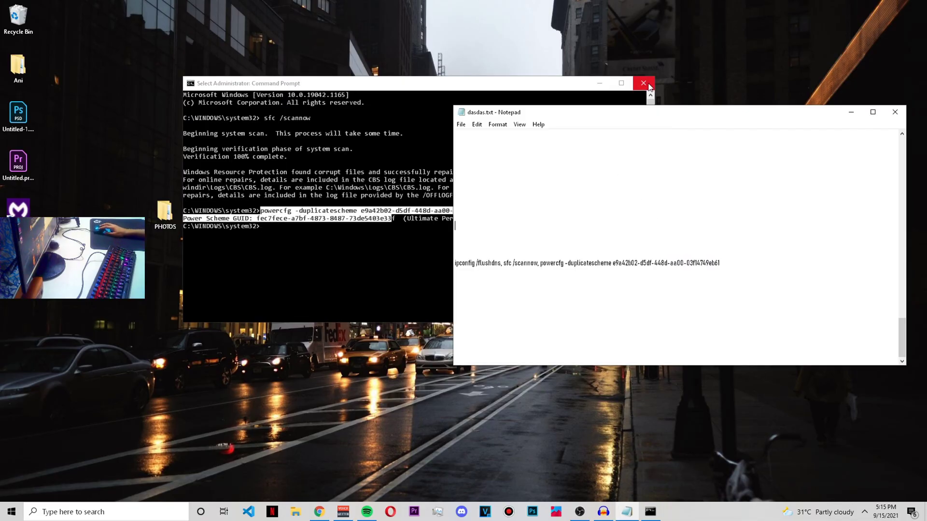
left_click(650, 80)
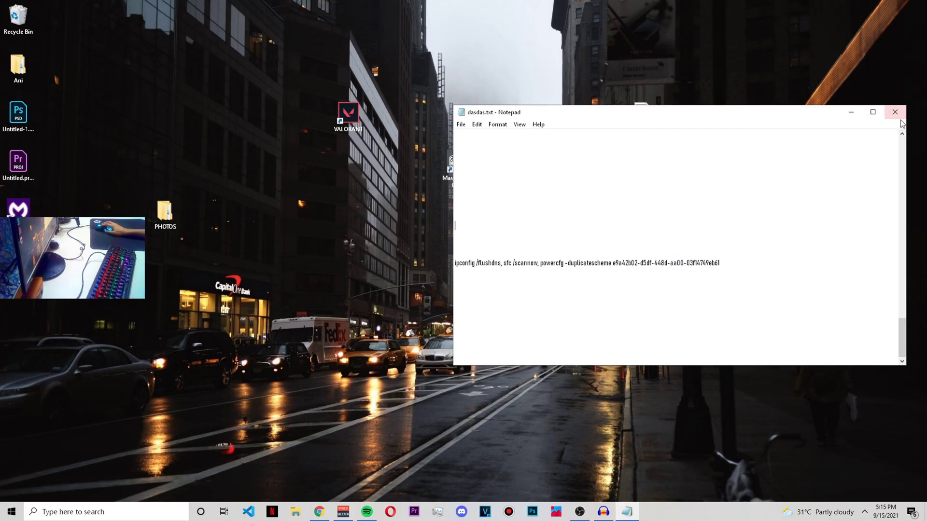
left_click(894, 112)
right_click(442, 200)
left_click(463, 234)
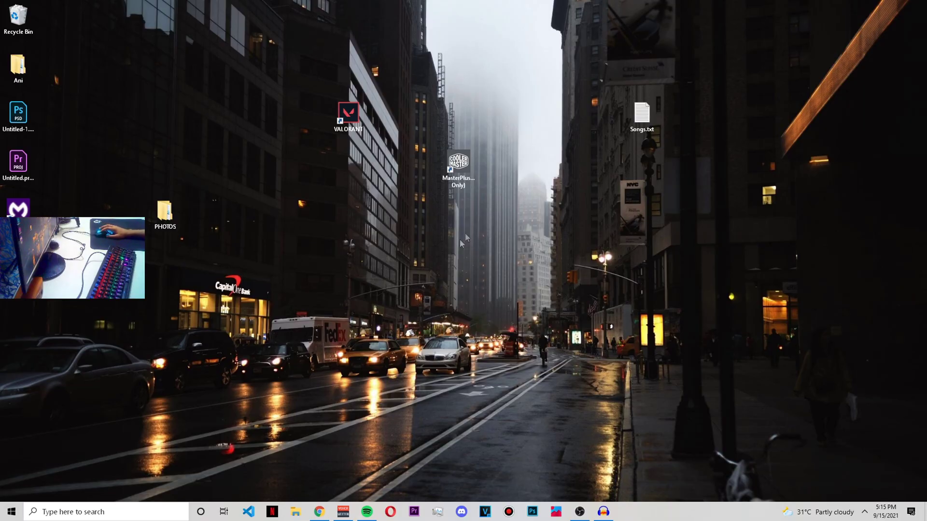
Find Settings through Windows search and open the Startup page of its Apps category
left_click(72, 515)
type("con")
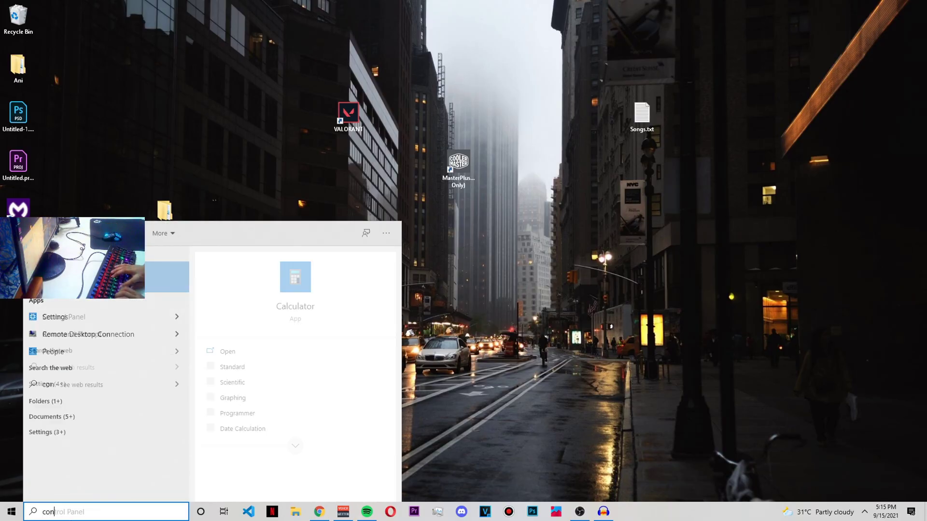
key("BackSpace")
key("BackSpace")
key("BackSpace")
type("settings")
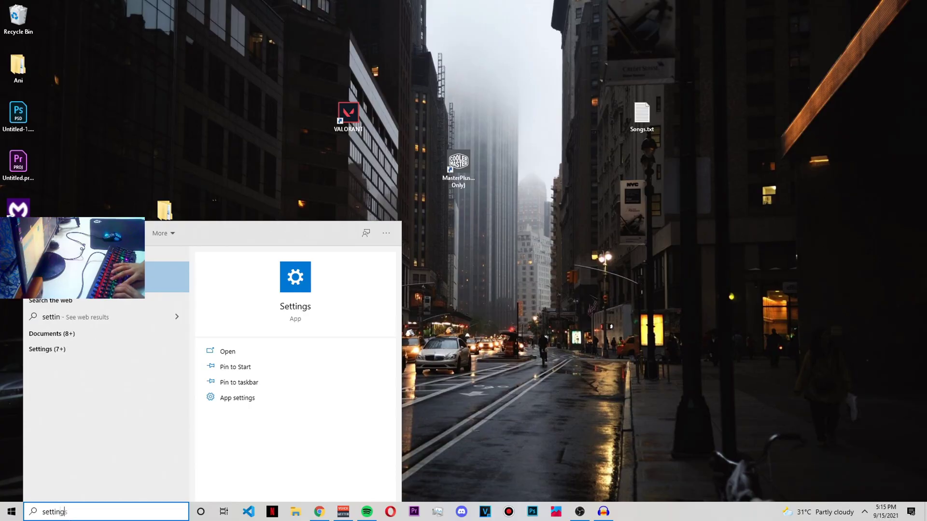
key("Return")
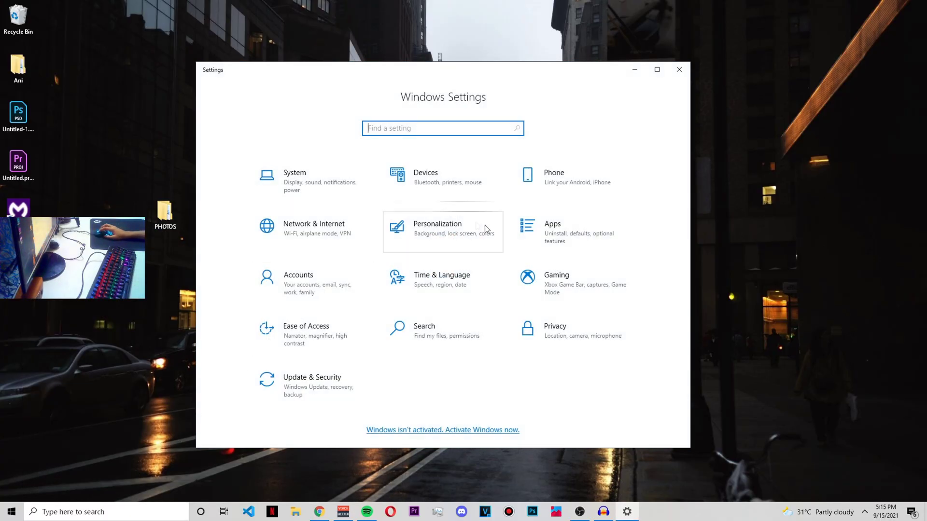
left_click(538, 237)
left_click(242, 285)
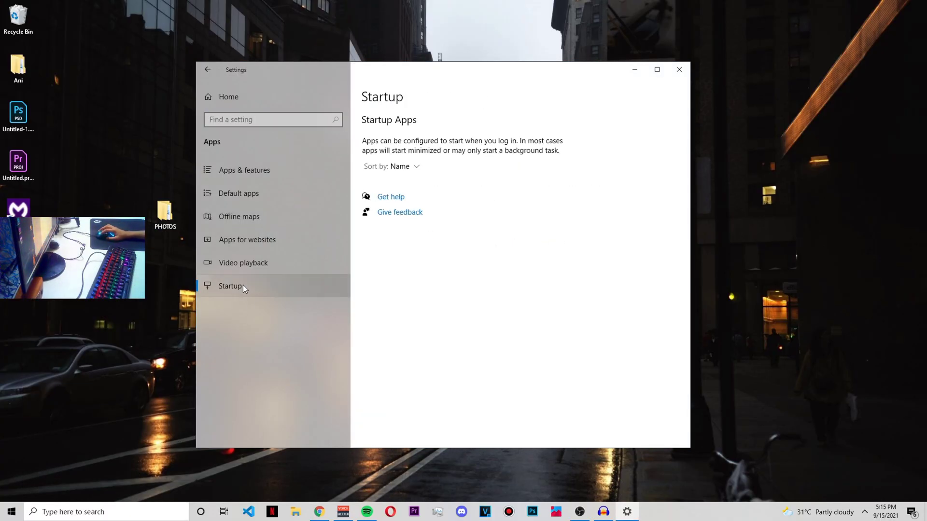
Review the startup apps in Settings, checking which are on or off and their startup impact
scroll(513, 292, "down", 10)
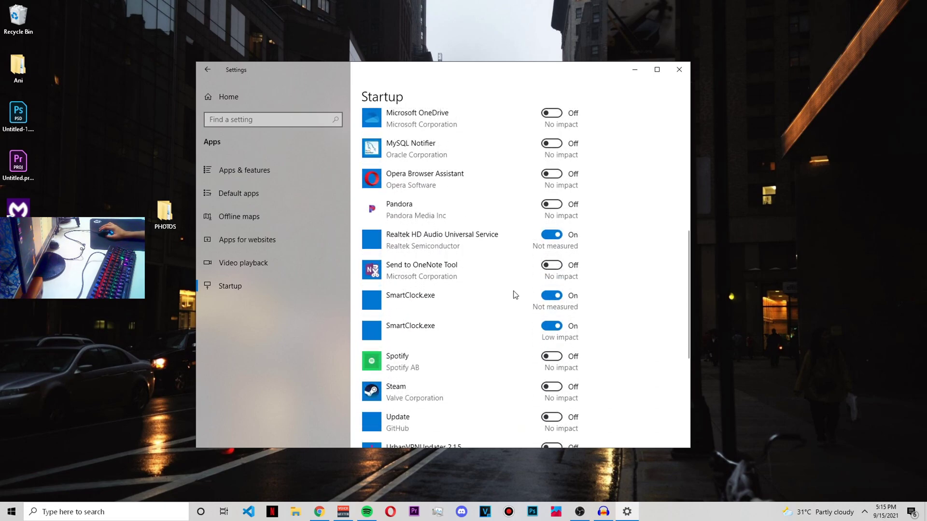
scroll(508, 295, "up", 10)
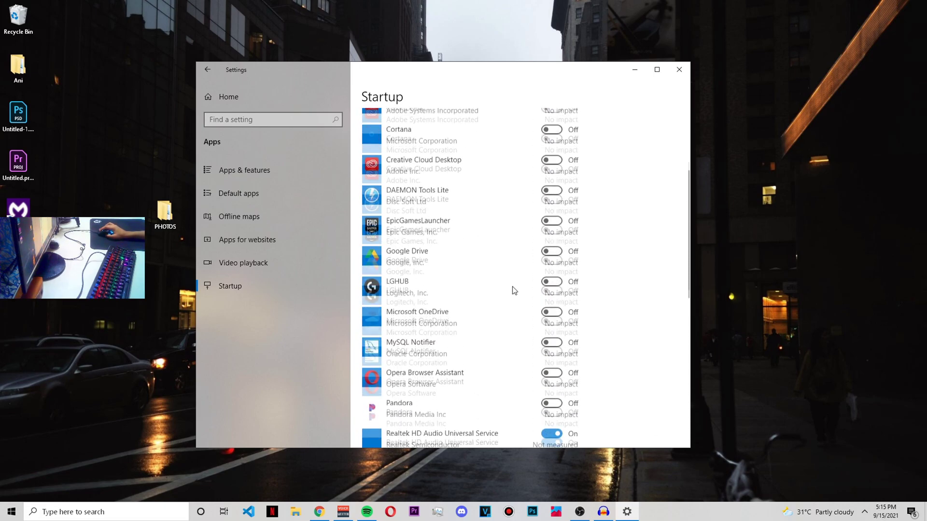
scroll(512, 287, "up", 2)
scroll(512, 286, "down", 4)
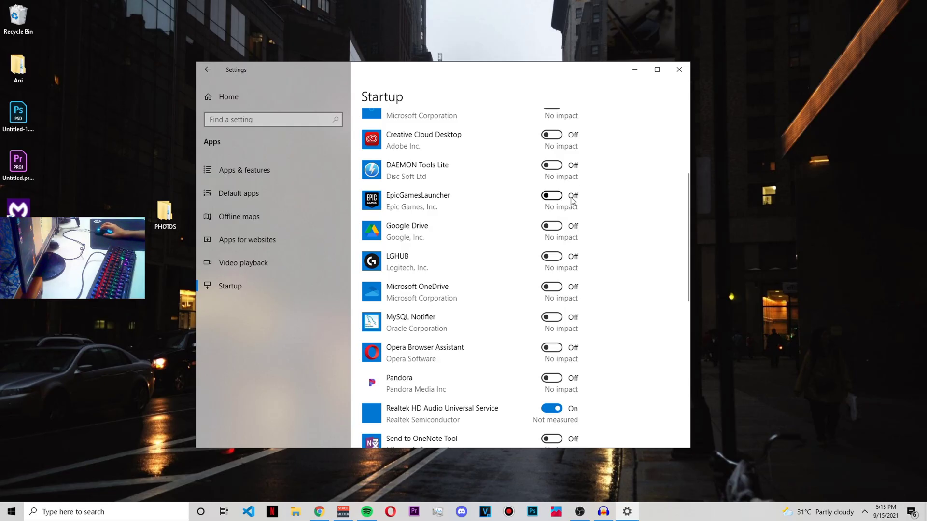
scroll(480, 270, "down", 3)
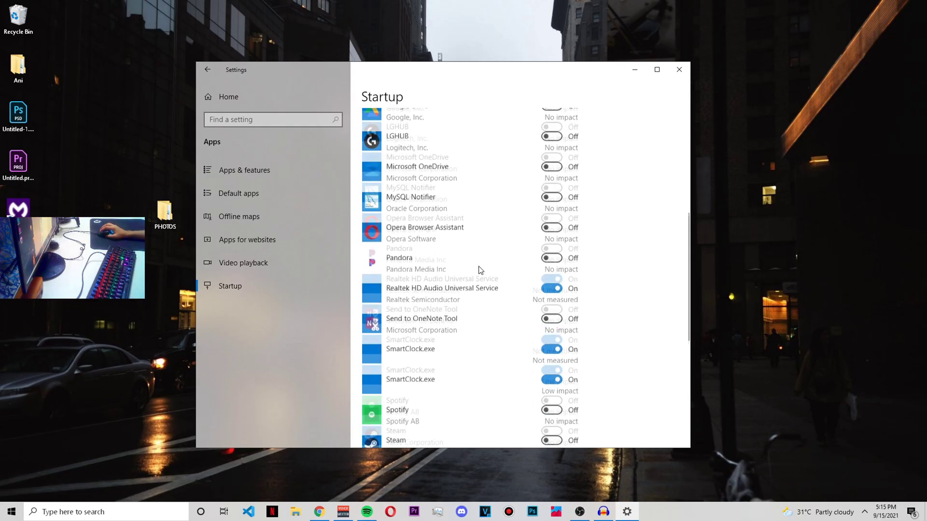
scroll(503, 235, "down", 2)
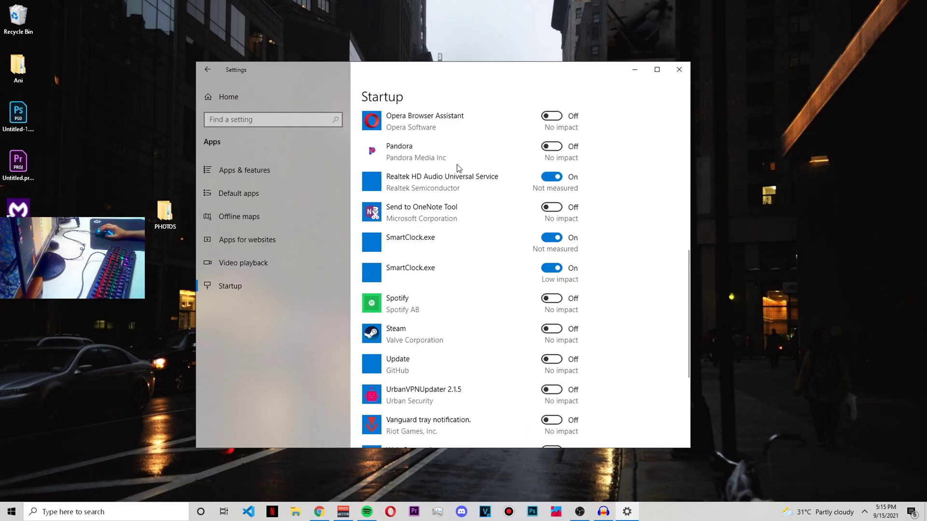
scroll(454, 193, "down", 1)
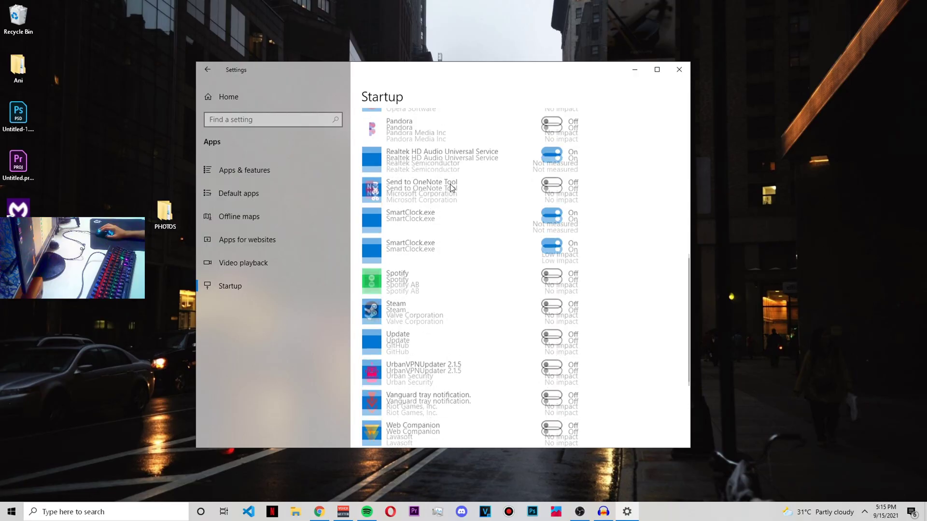
scroll(452, 183, "up", 1)
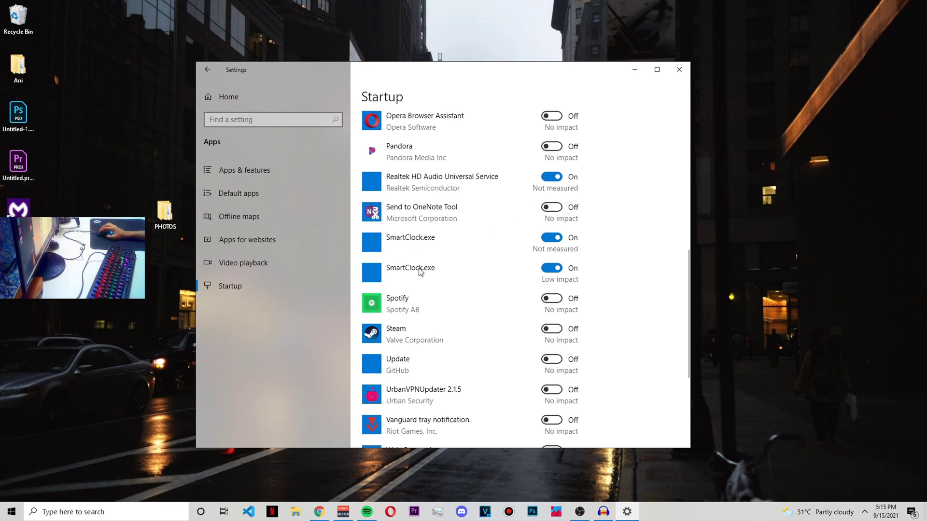
scroll(419, 248, "down", 3)
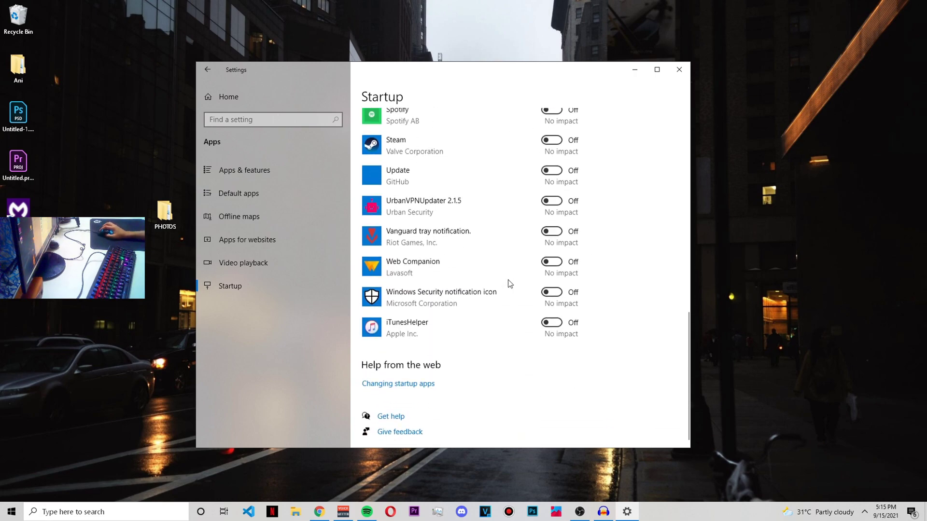
scroll(508, 284, "up", 10)
scroll(539, 232, "down", 5)
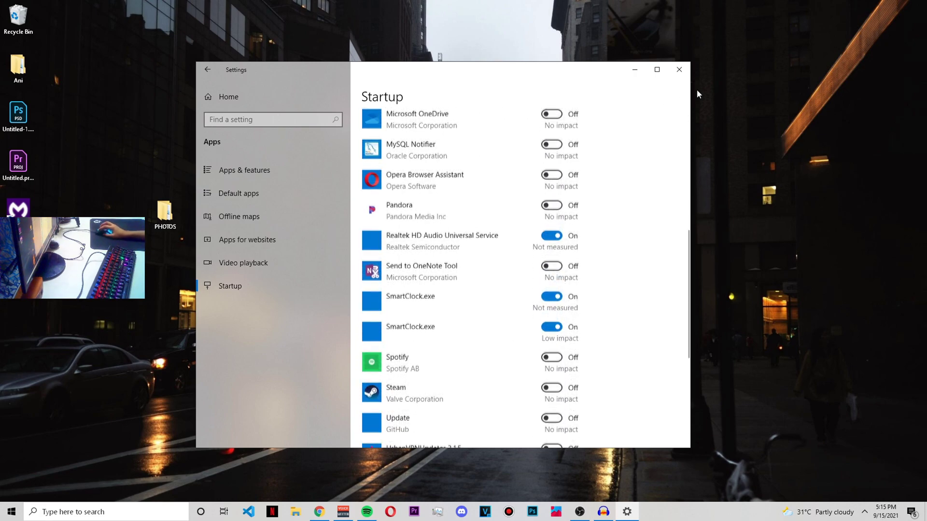
Close the Settings window and return to the desktop
left_click(678, 69)
right_click(307, 163)
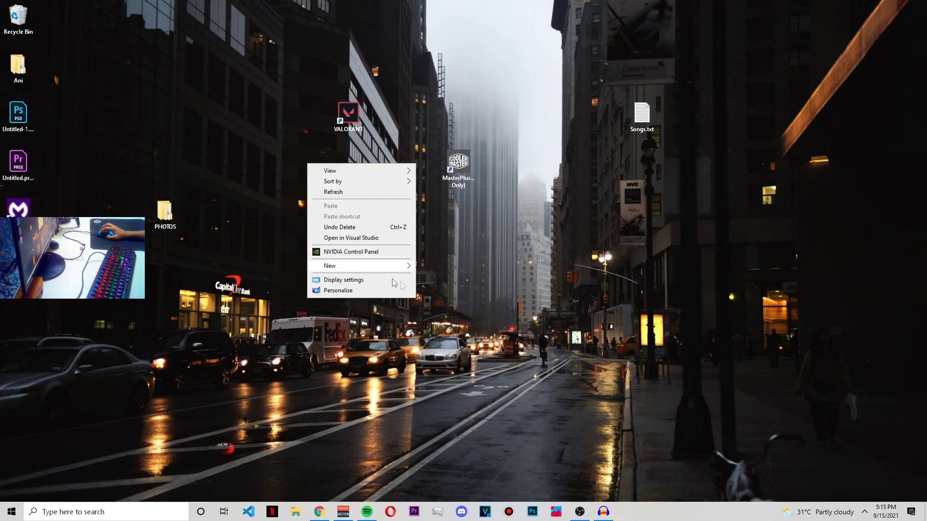
left_click(435, 275)
Open Task Manager and check the status and startup impact of the apps in its Startup list
left_click(437, 511)
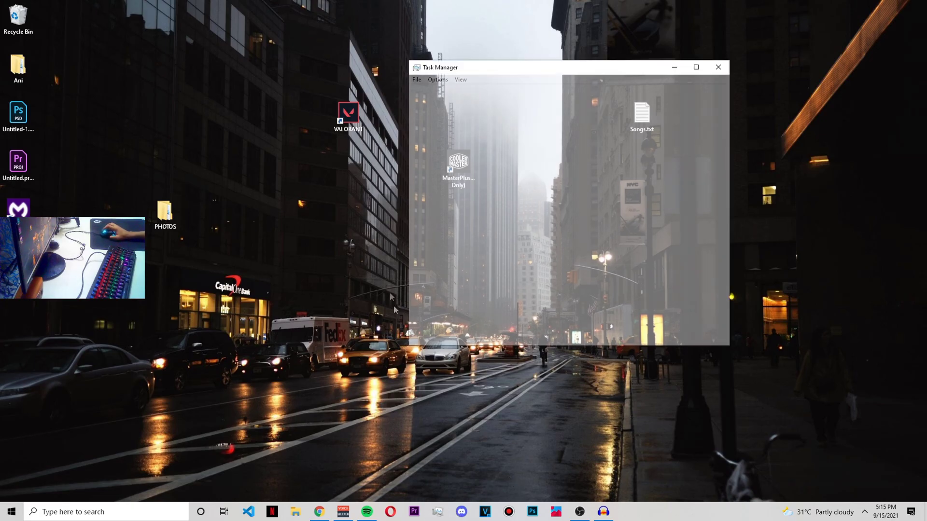
left_click(519, 94)
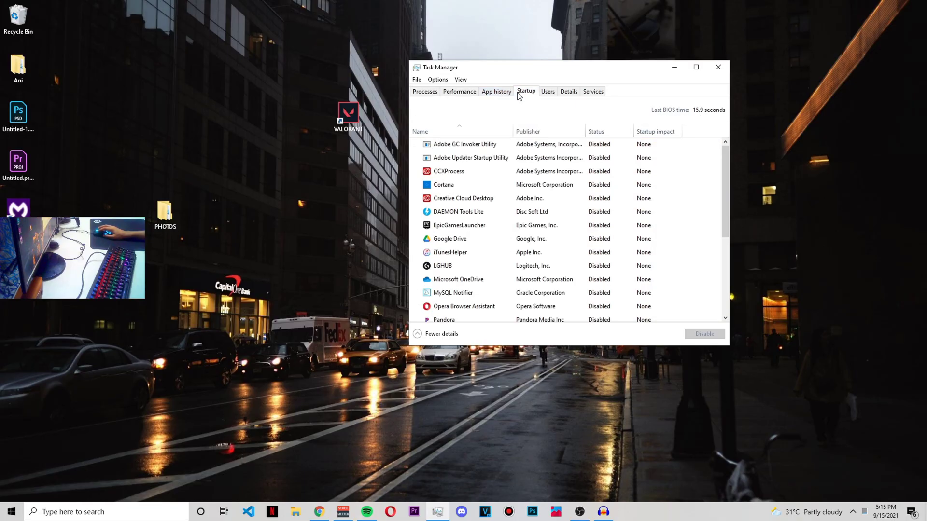
scroll(523, 197, "down", 4)
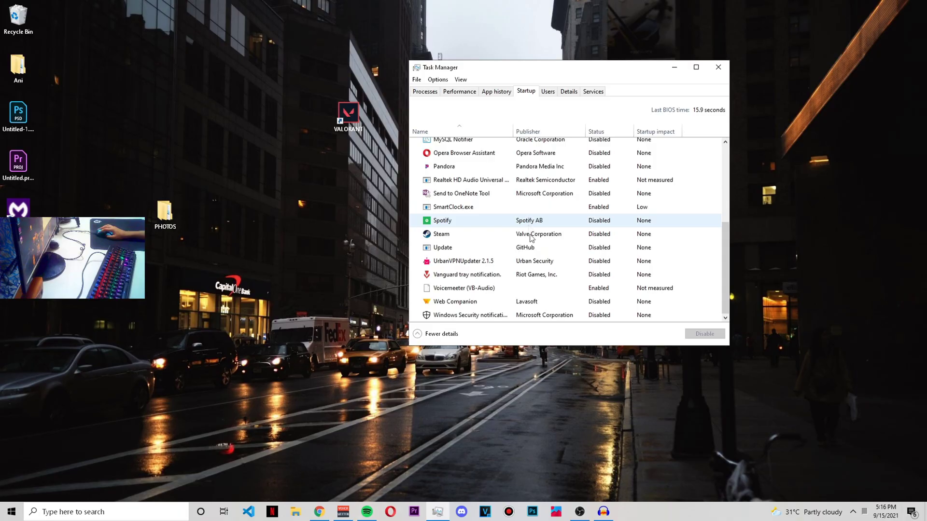
scroll(585, 297, "up", 2)
scroll(585, 298, "up", 2)
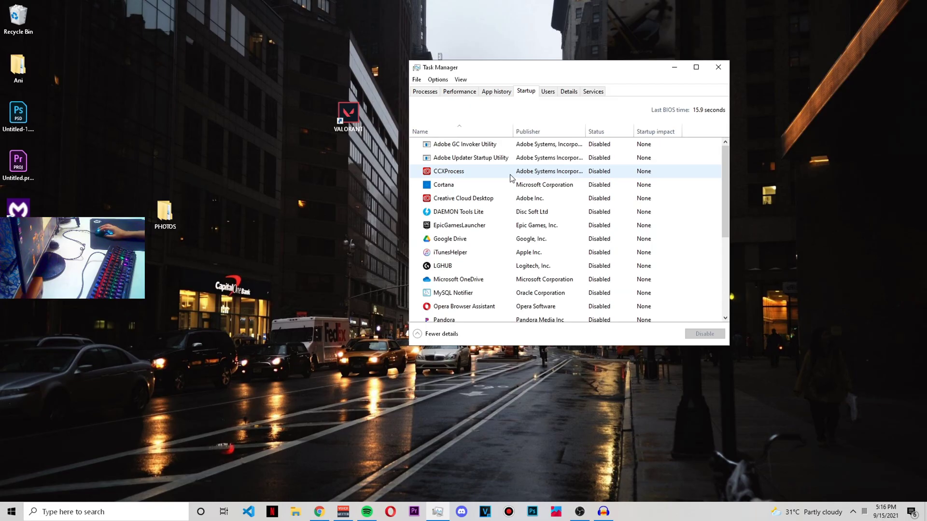
scroll(528, 213, "down", 3)
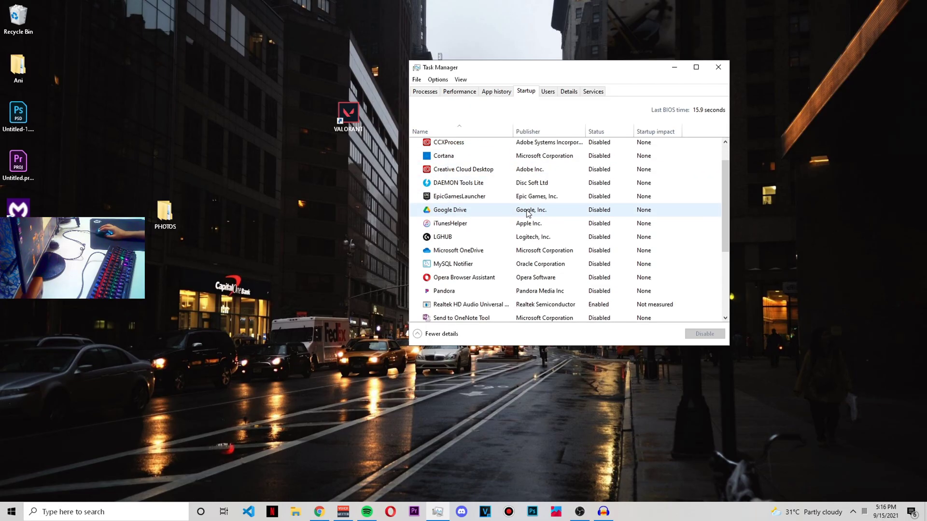
scroll(527, 213, "down", 1)
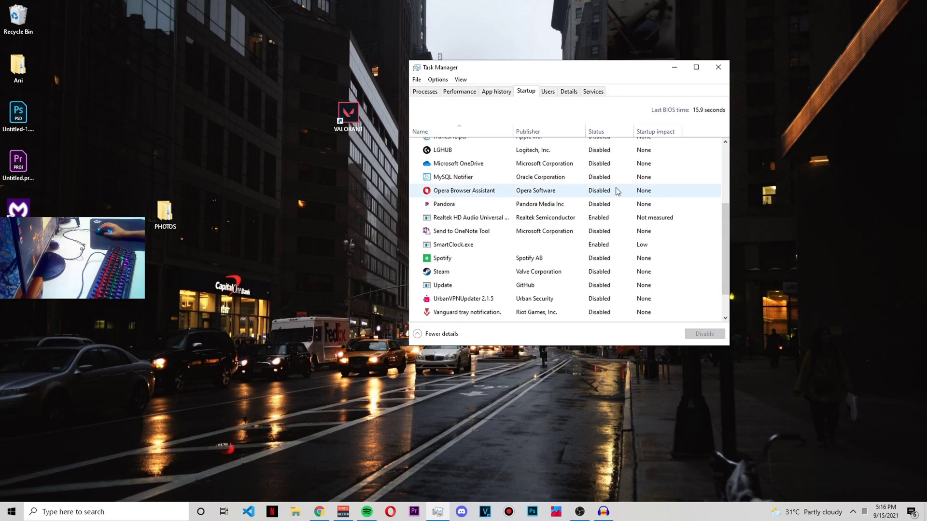
Close Task Manager and refresh the desktop
left_click(719, 68)
right_click(451, 216)
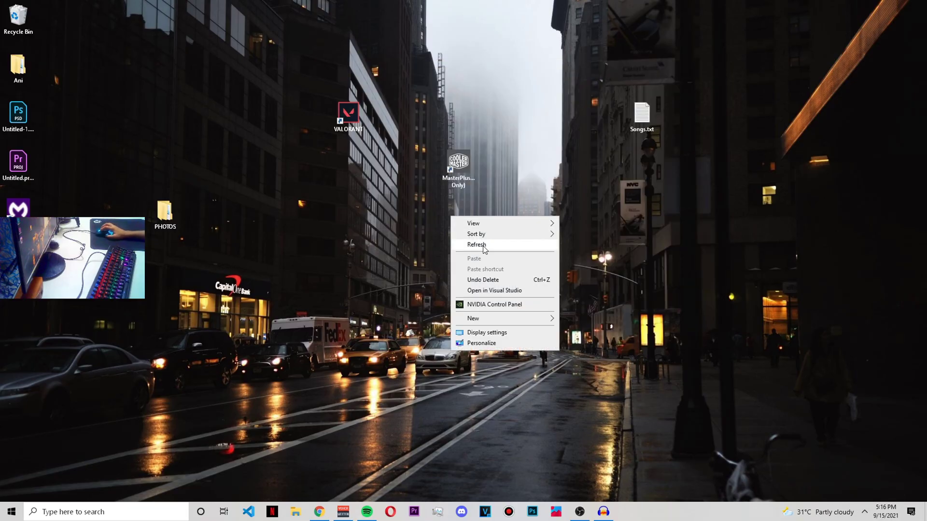
left_click(483, 245)
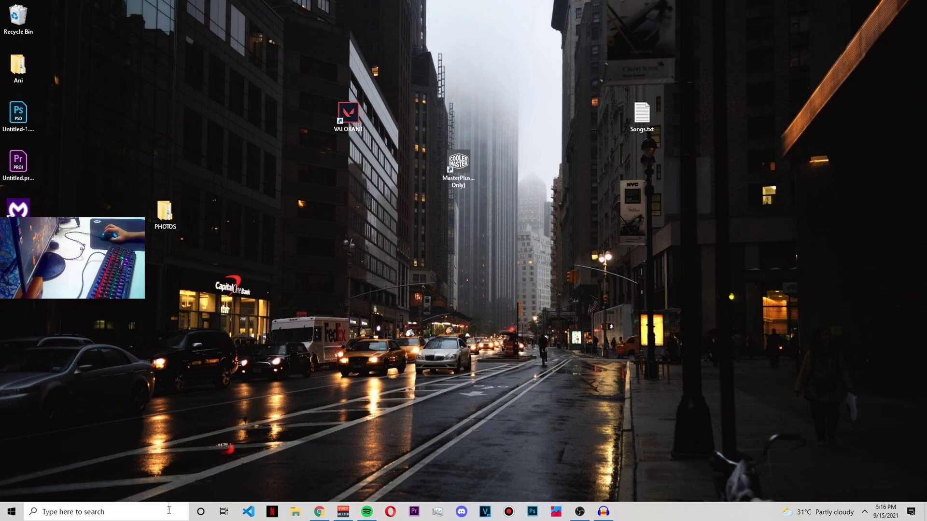
Open NVIDIA Control Panel from the desktop and go to the Manage 3D Settings page
right_click(599, 320)
left_click(664, 412)
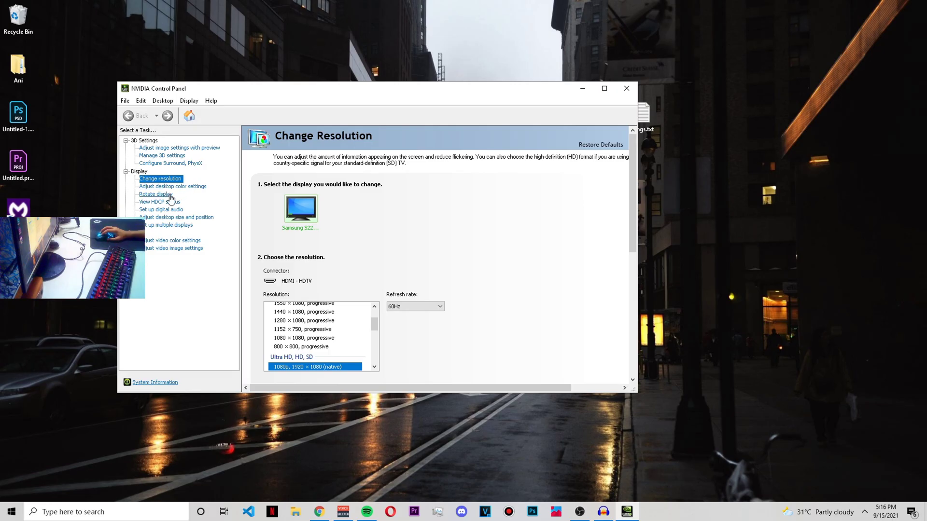
left_click(163, 155)
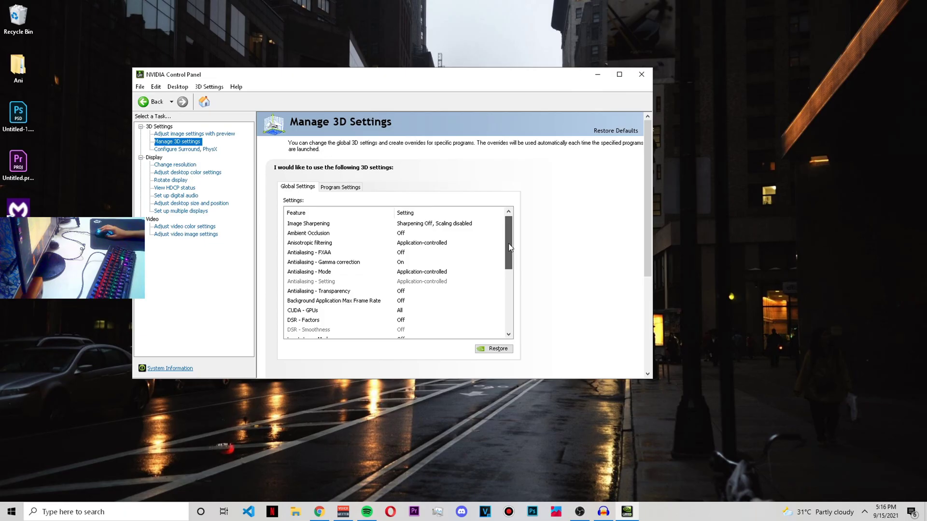
Review the global 3D settings, checking the available options for Texture filtering - Quality and leaving its selection as is
left_click_drag(508, 244, 503, 308)
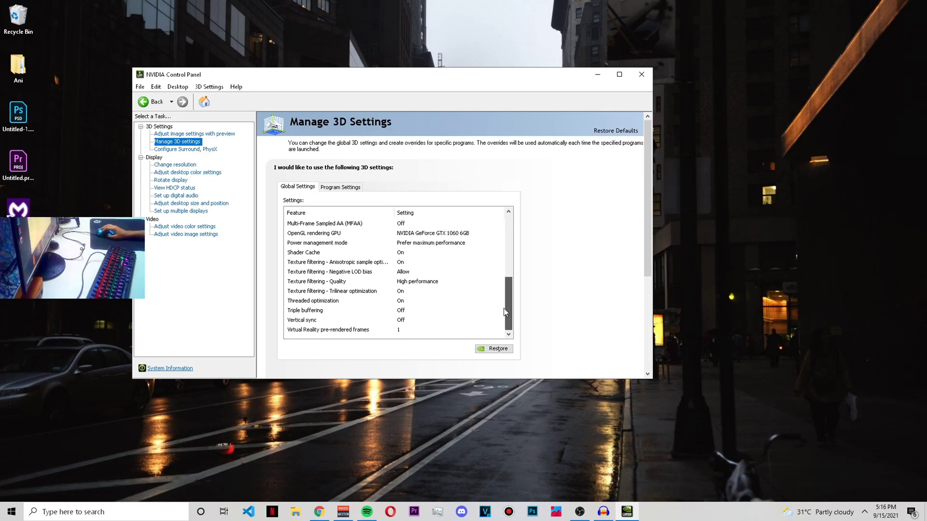
left_click(420, 282)
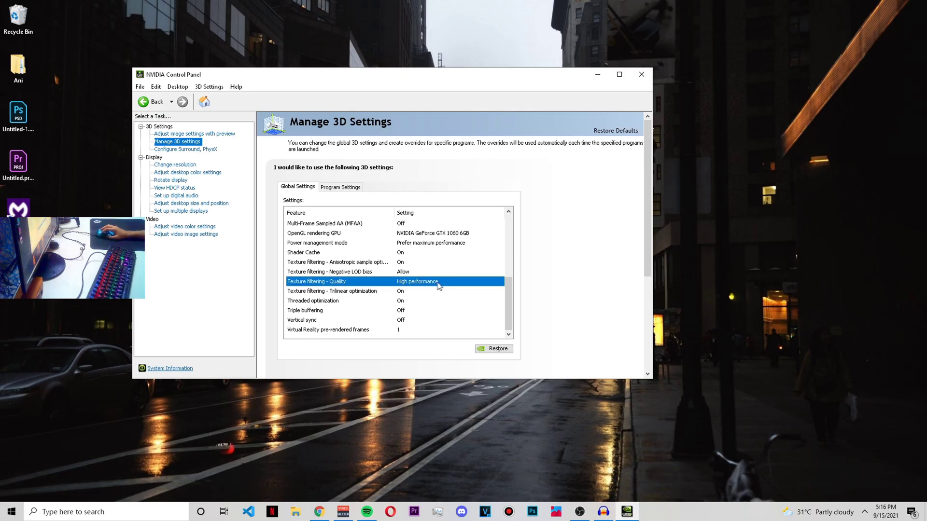
left_click(450, 284)
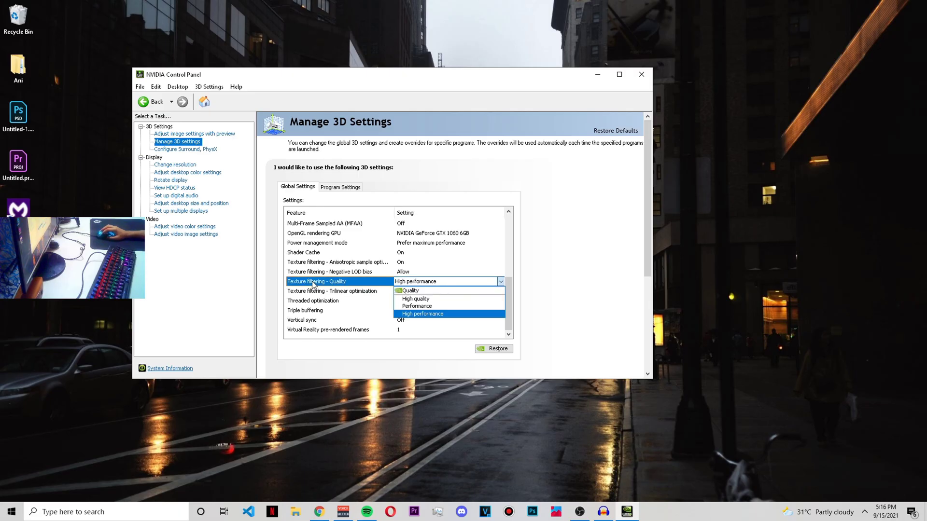
left_click(414, 248)
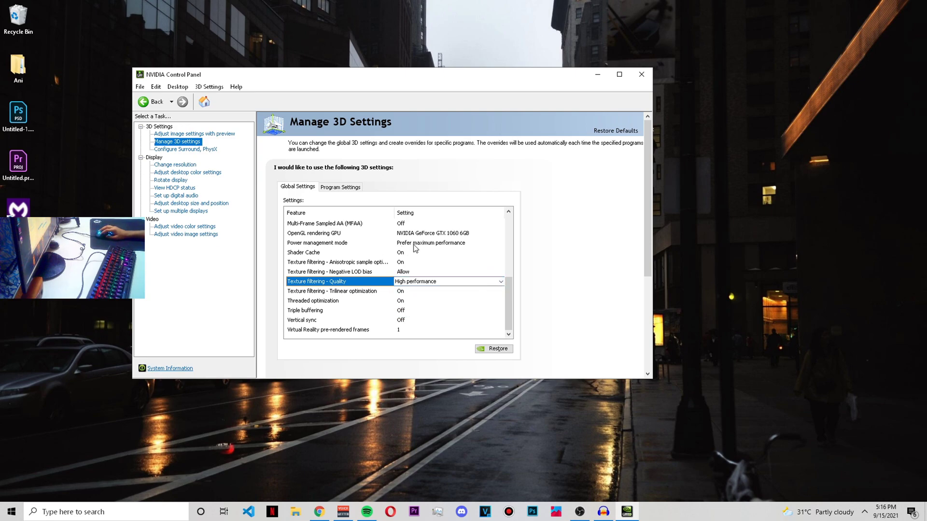
scroll(356, 271, "up", 2)
scroll(355, 271, "up", 3)
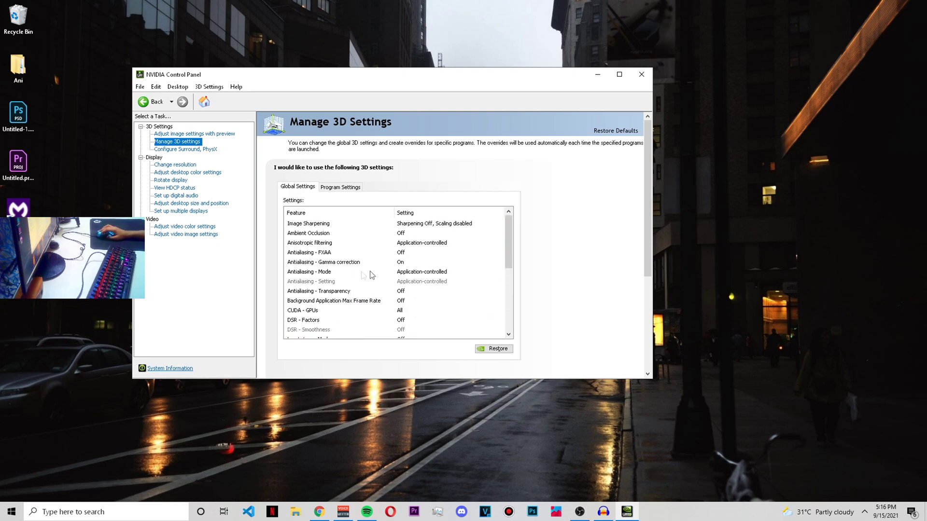
scroll(422, 262, "down", 4)
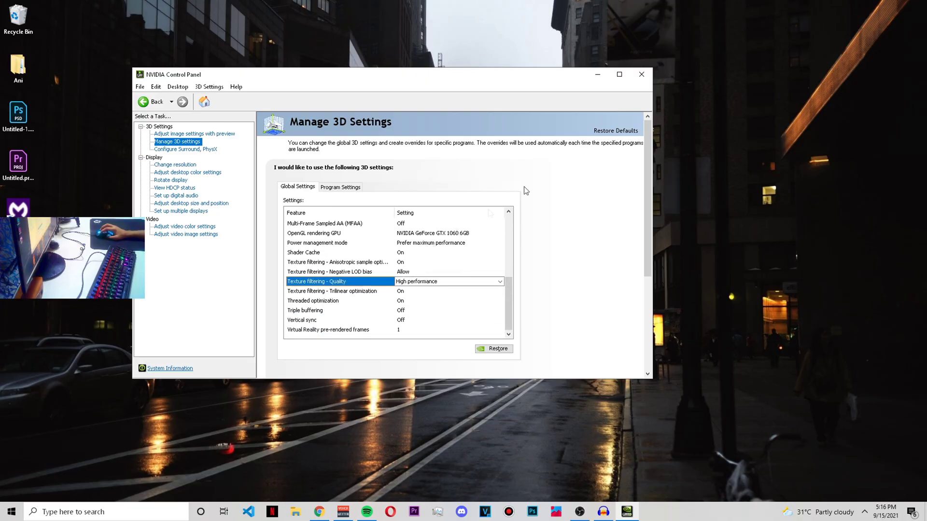